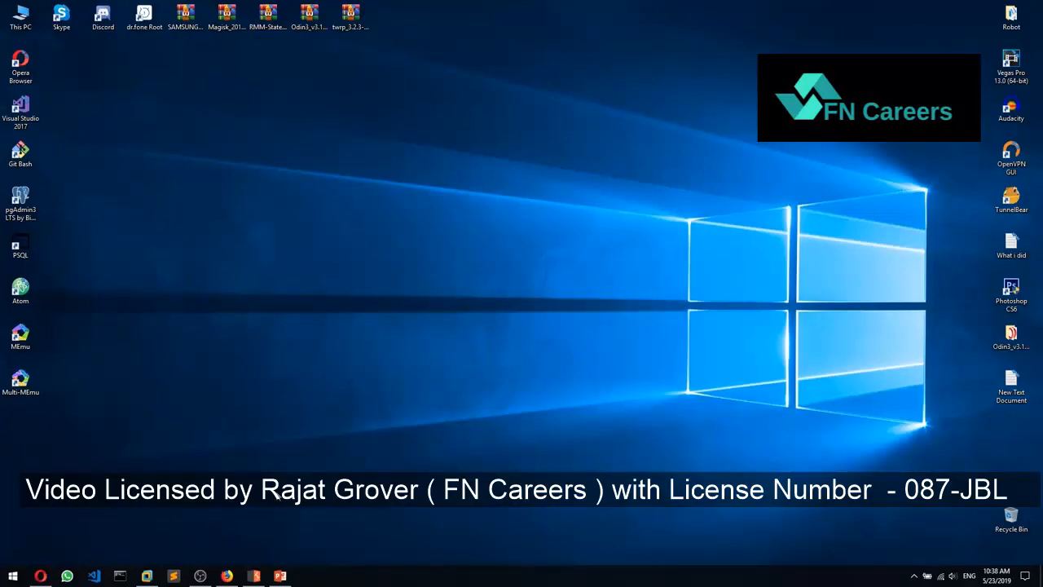
Switch to Burp Suite and look through its project, Intruder and window-detaching commands.
left_click(254, 575)
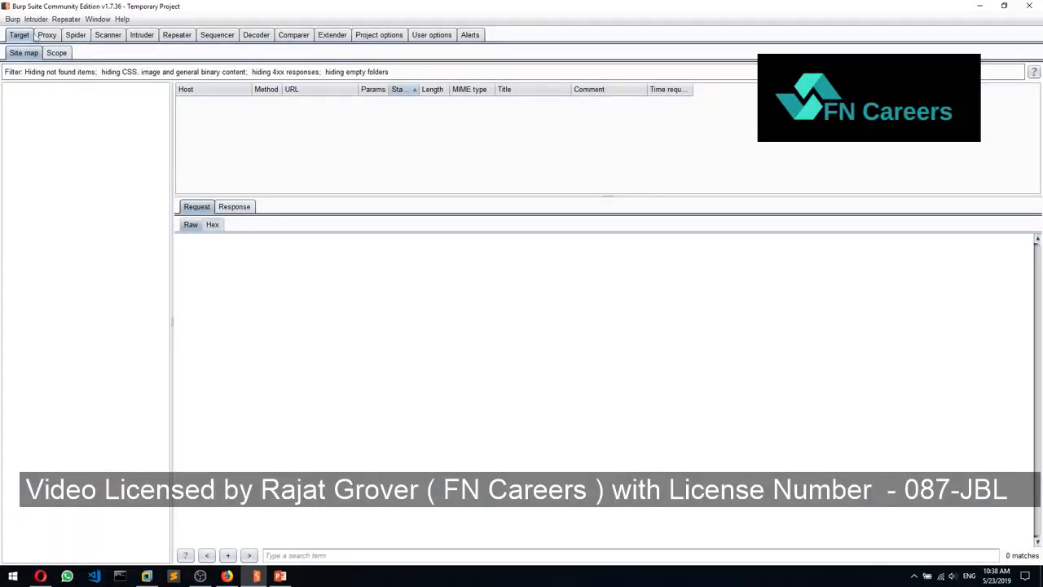
left_click(31, 21)
left_click(31, 20)
left_click(20, 22)
left_click(20, 21)
left_click(14, 20)
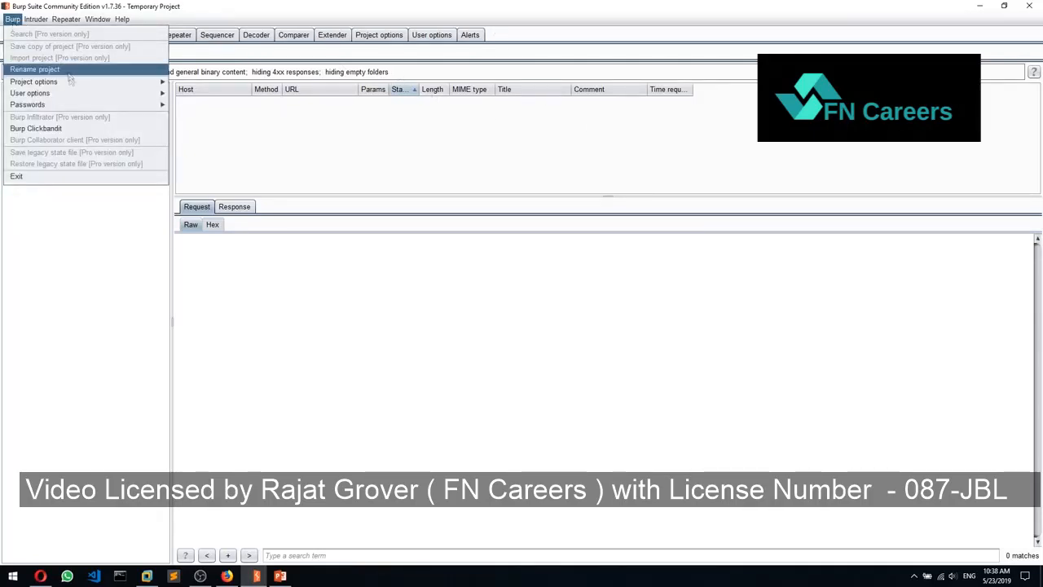
mouse_move(66, 106)
mouse_move(33, 19)
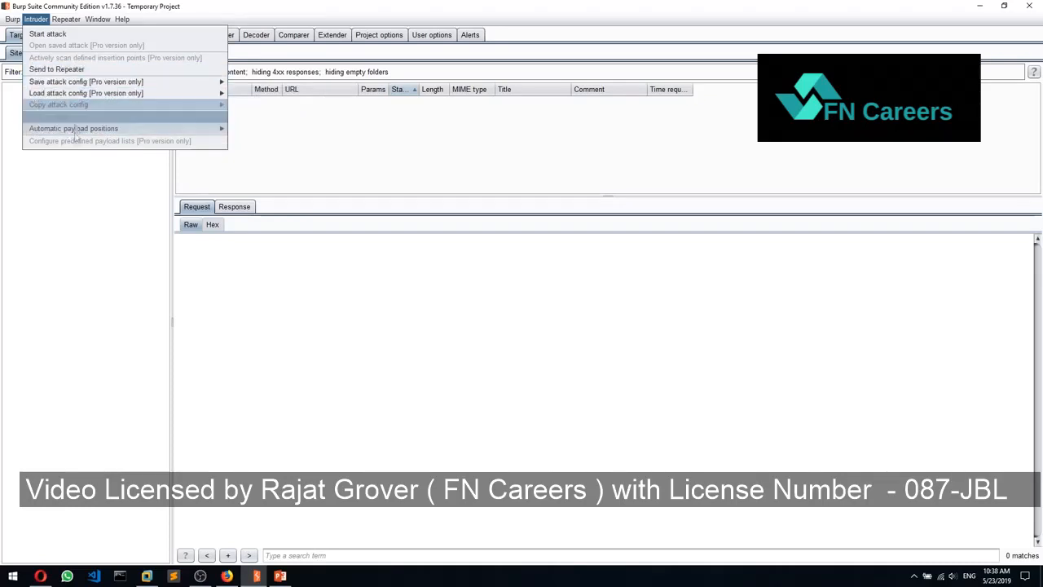
mouse_move(107, 23)
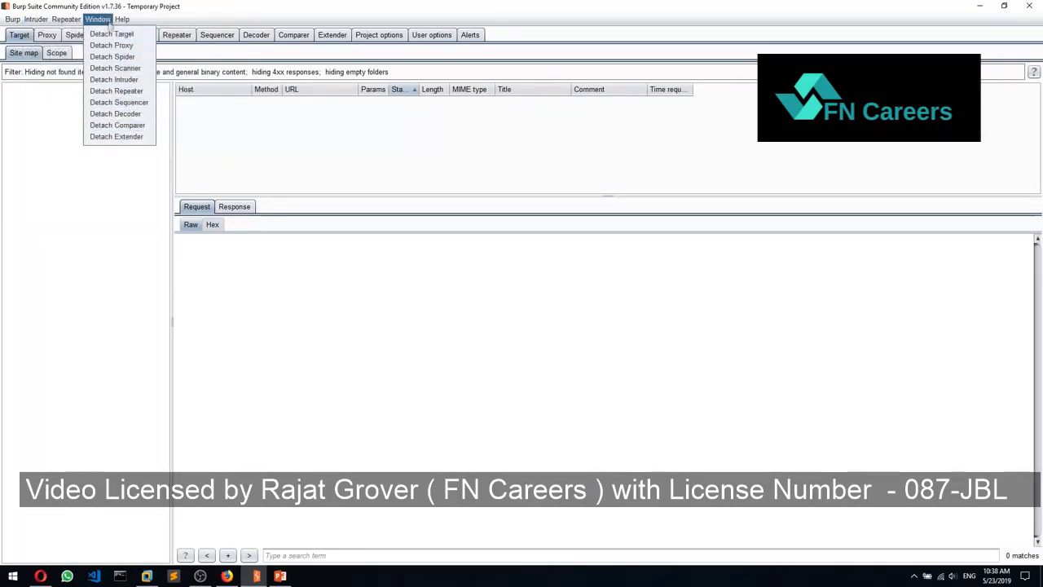
left_click(56, 171)
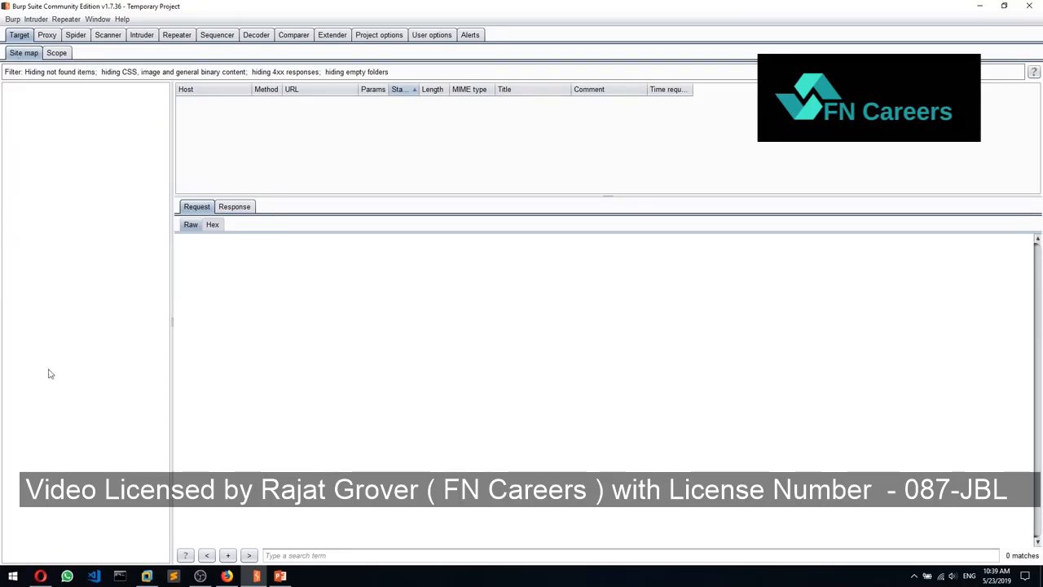
View the target scope settings, return to the site map and open its display filter options.
left_click(57, 52)
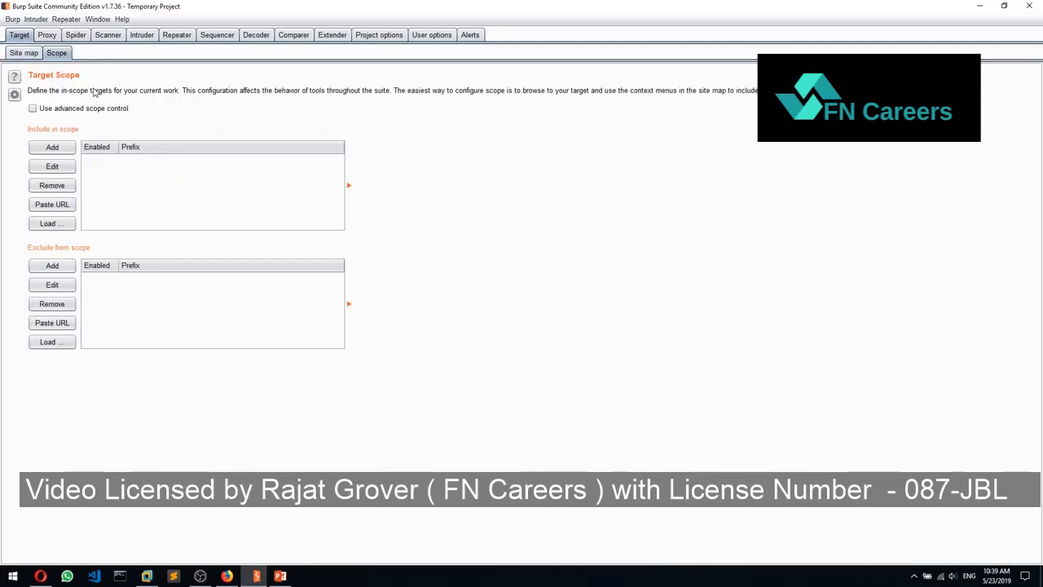
left_click(18, 52)
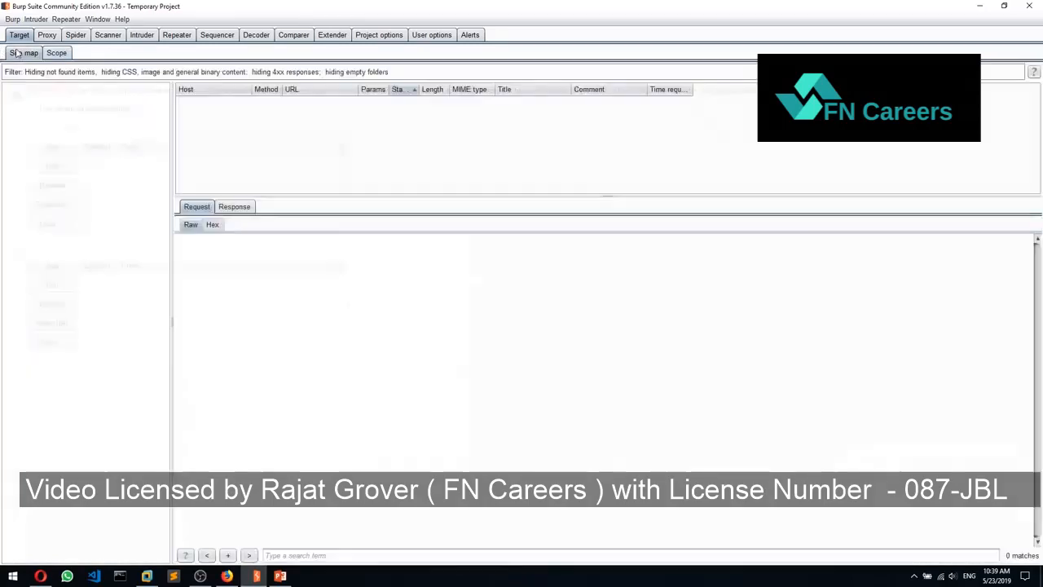
left_click(70, 71)
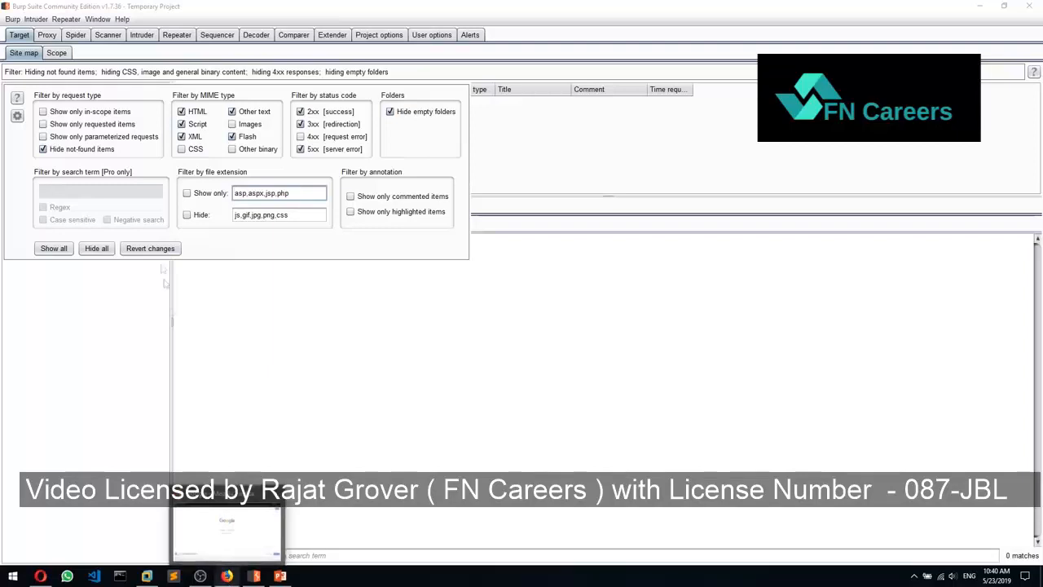
Switch to Firefox, search Google for "MIME type", view the FreeFormatter result and return to the Google home page.
left_click(226, 575)
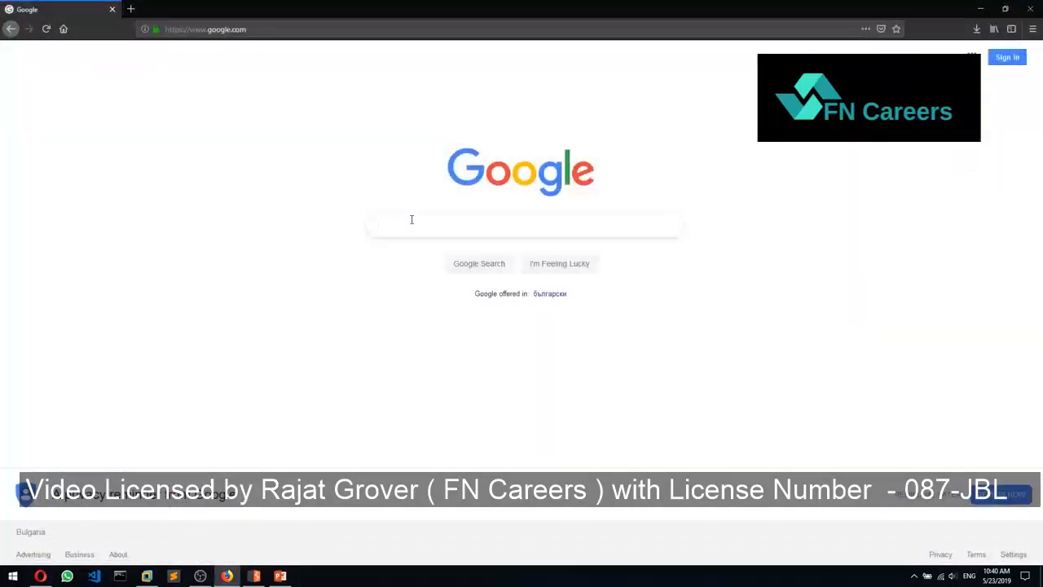
type("MIME type")
key("Return")
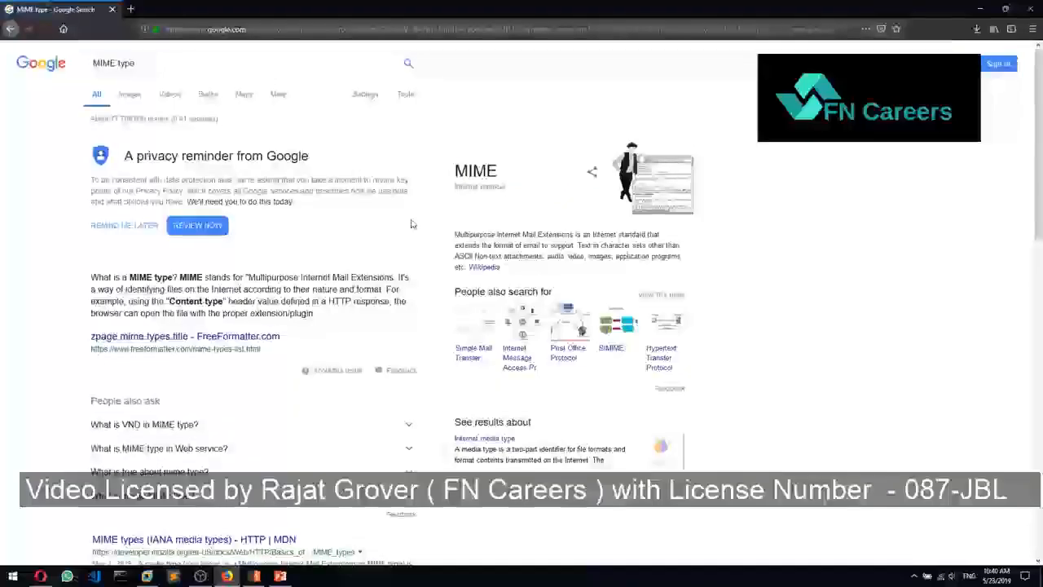
left_click(197, 349)
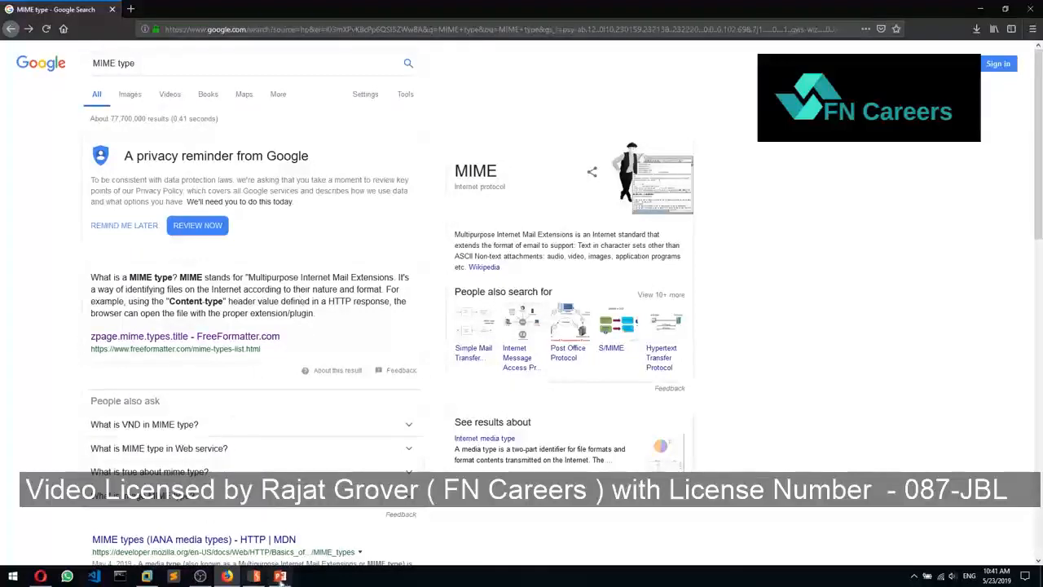
key("alt+Left")
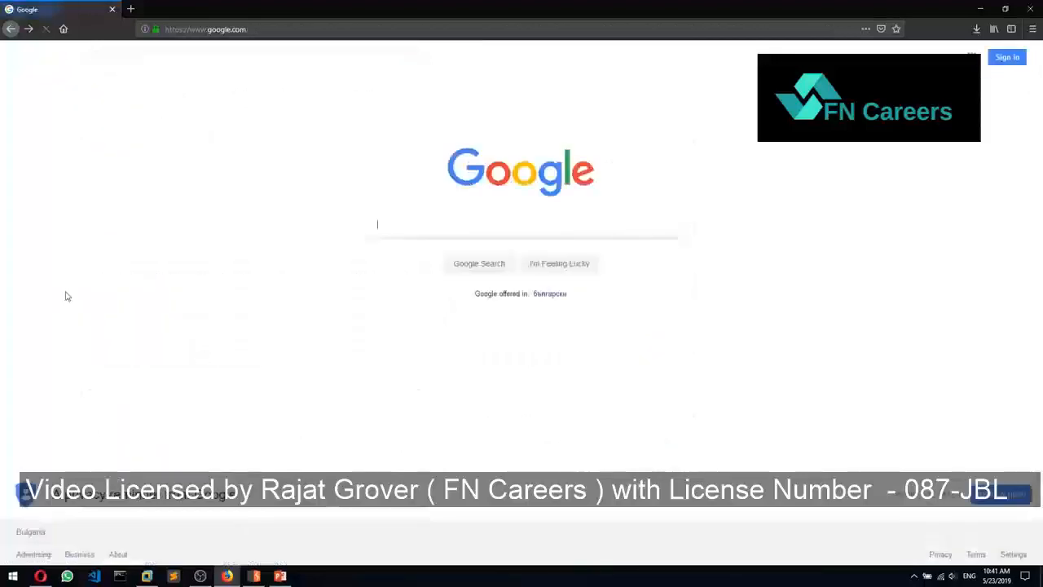
Switch back to Burp Suite, review the site map filter options and view the target scope settings again.
left_click(255, 575)
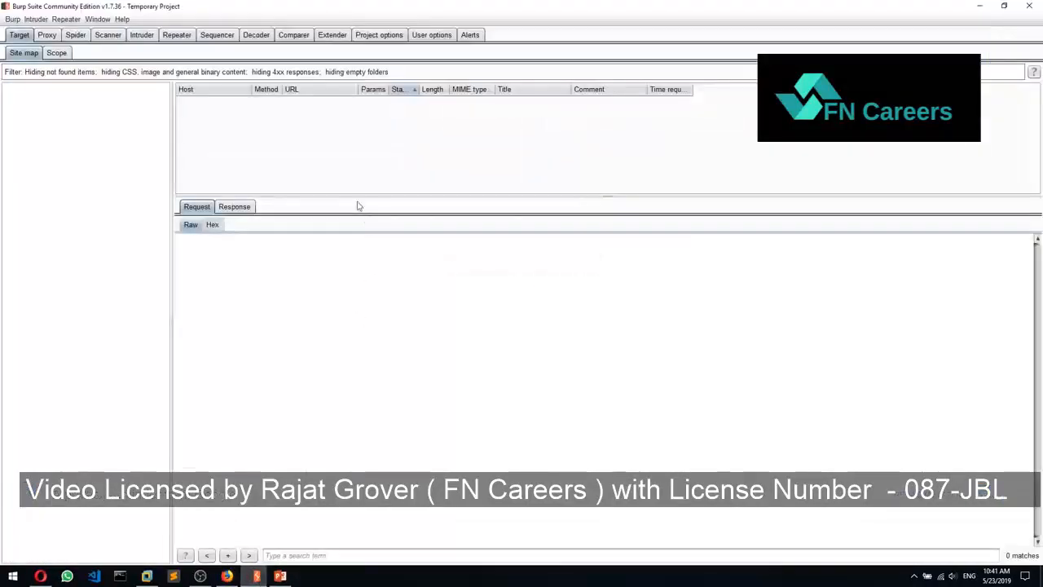
left_click(79, 73)
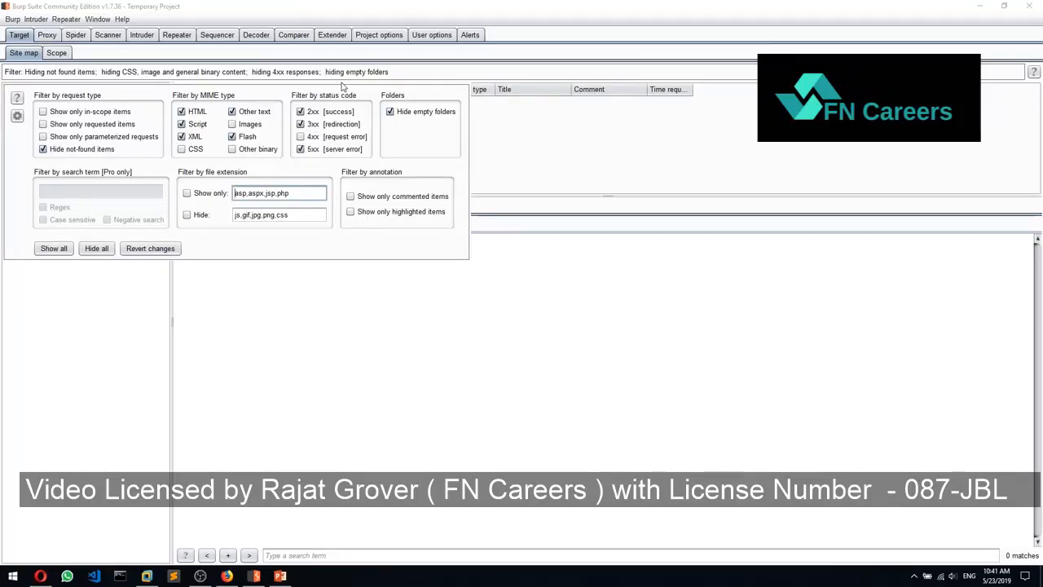
left_click(41, 52)
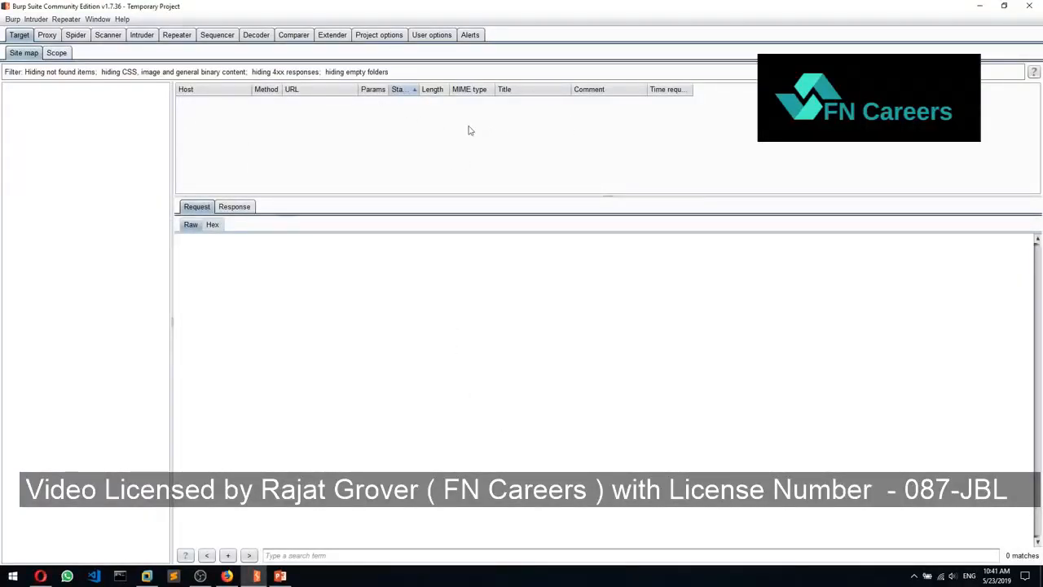
left_click(423, 255)
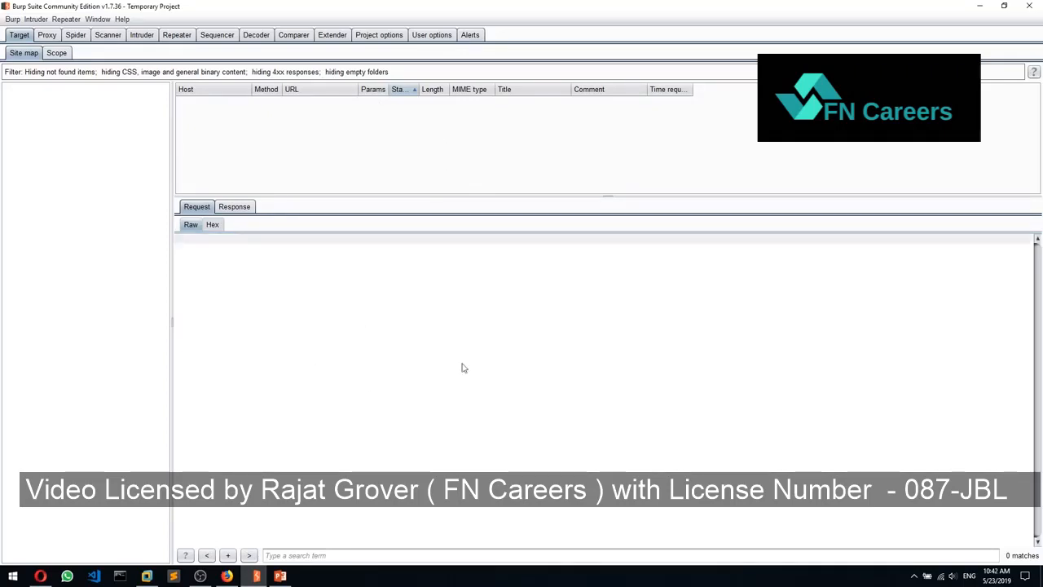
left_click(57, 52)
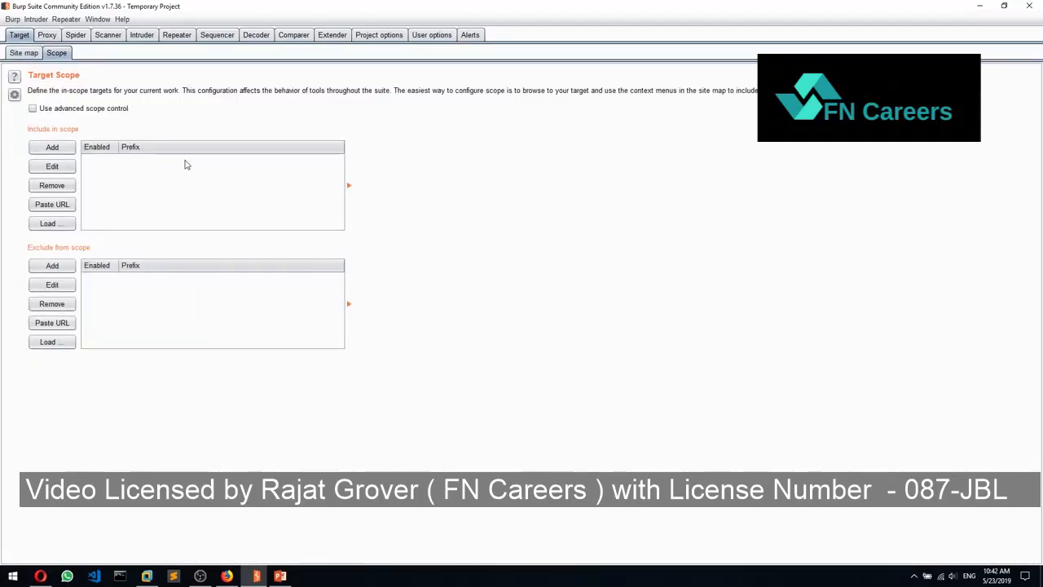
Look through the Proxy tool's Intercept, HTTP history, WebSockets history and Options views.
left_click(46, 35)
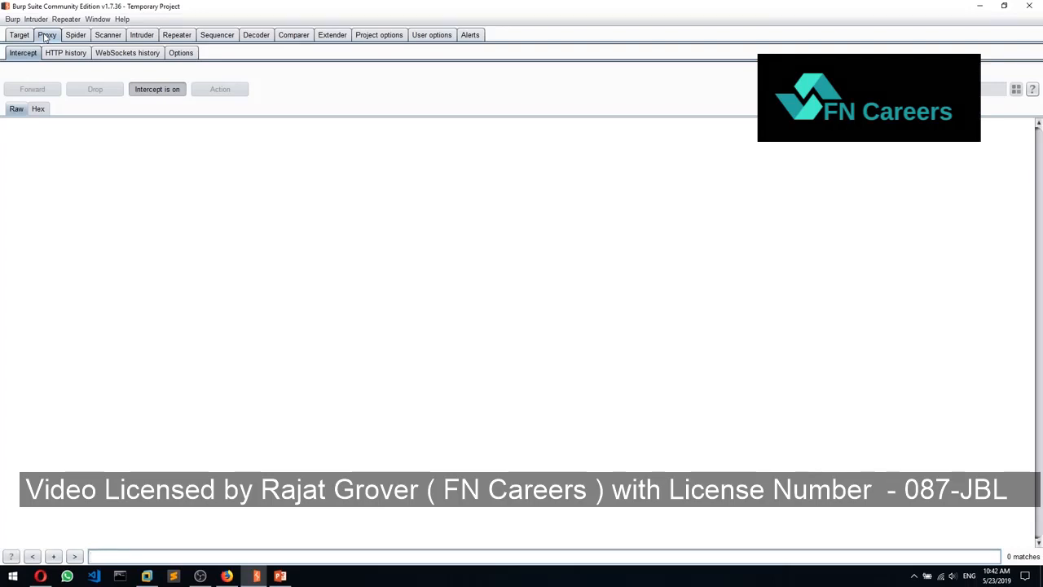
left_click(47, 36)
left_click(33, 53)
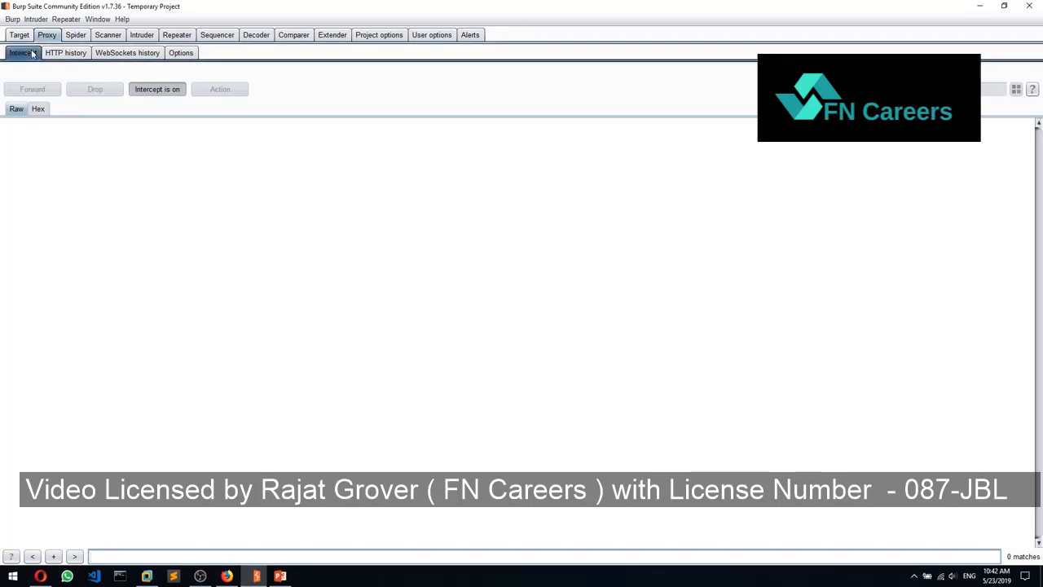
left_click(65, 53)
left_click(127, 53)
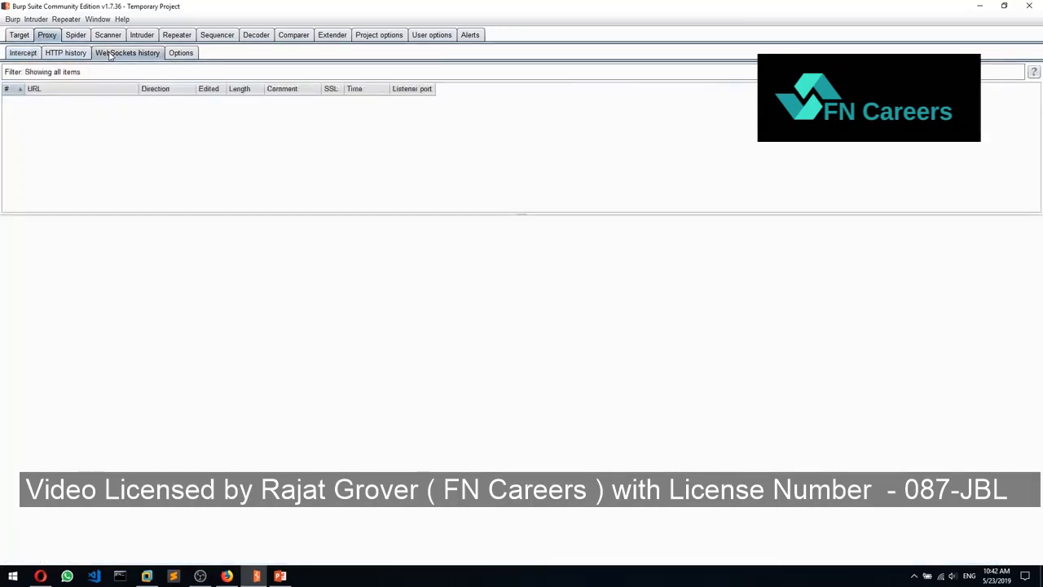
left_click(188, 55)
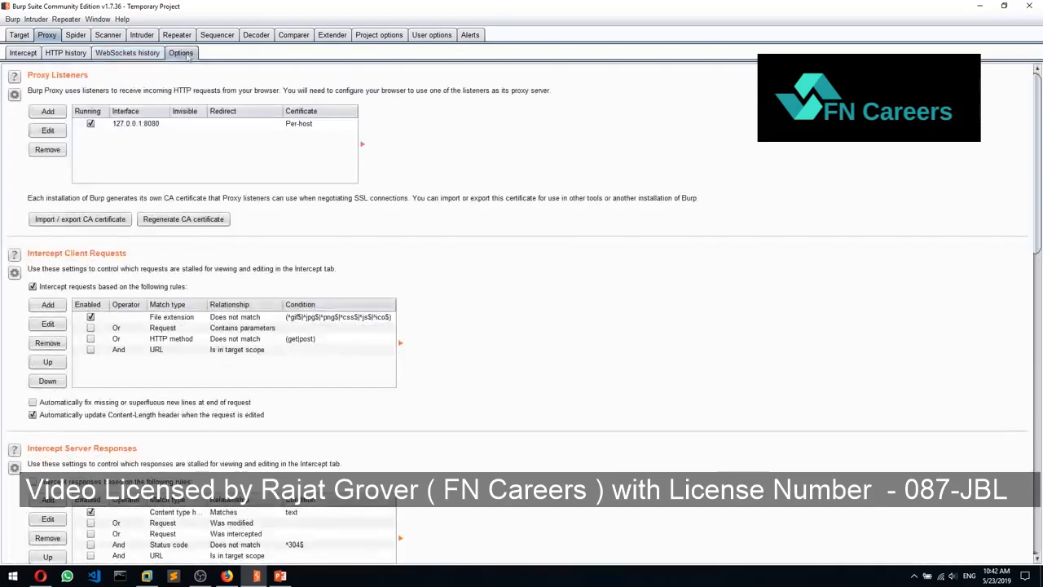
Turn the proxy's request interception off and on again.
left_click(25, 53)
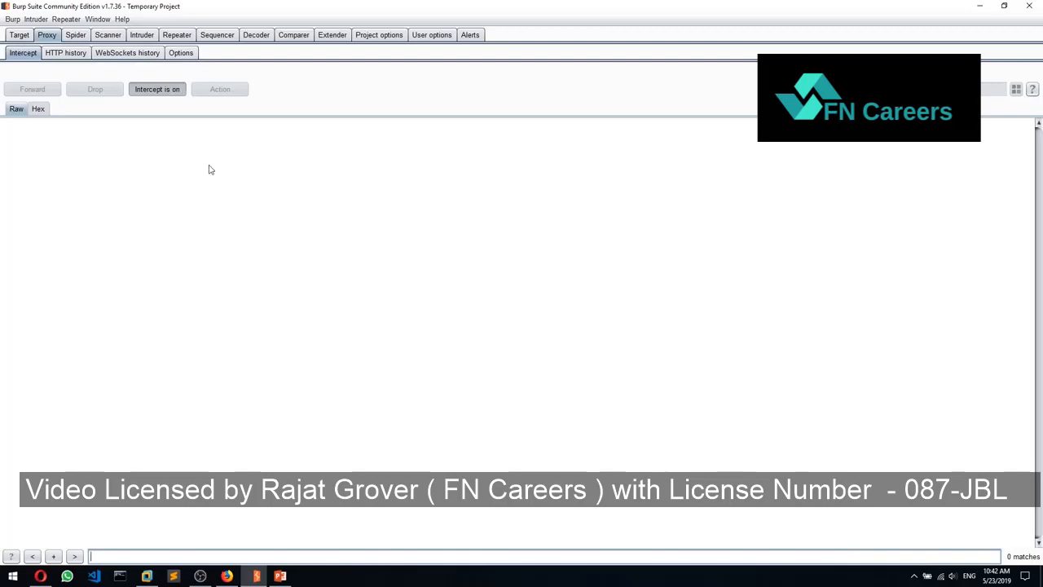
left_click(159, 89)
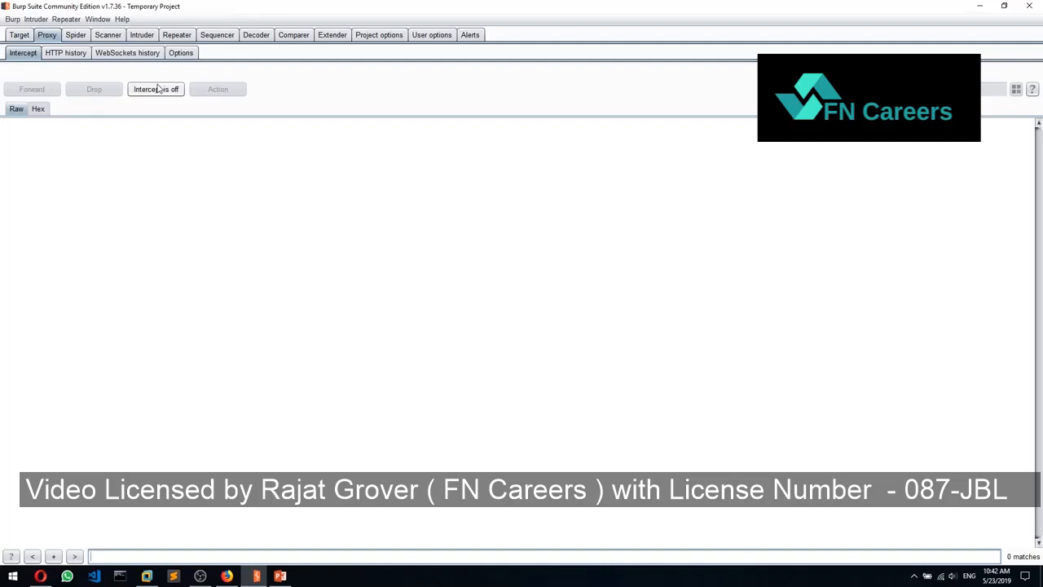
left_click(158, 89)
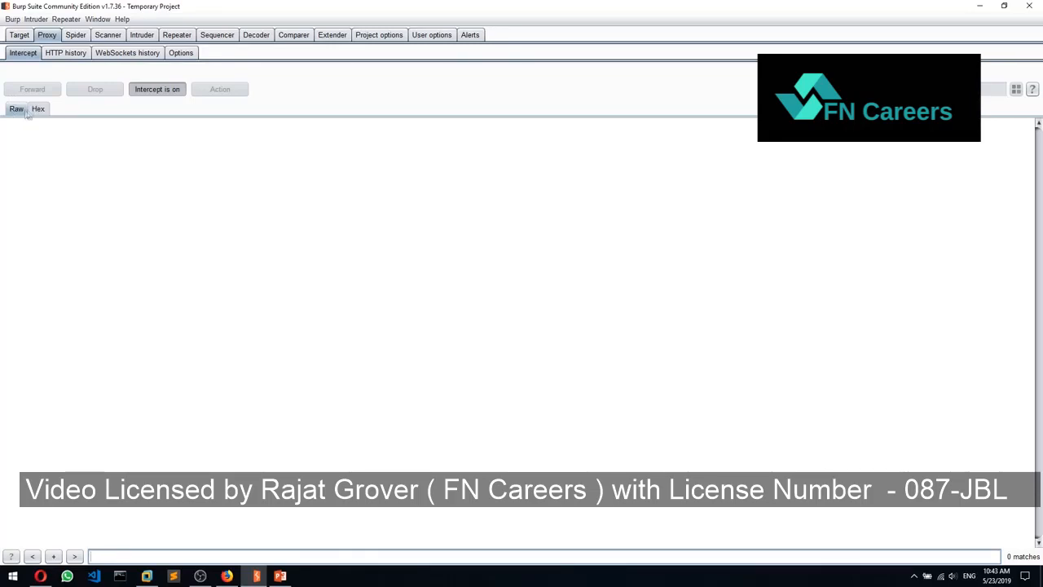
Review the proxy's HTTP history and WebSockets history, and display the proxy options.
left_click(51, 56)
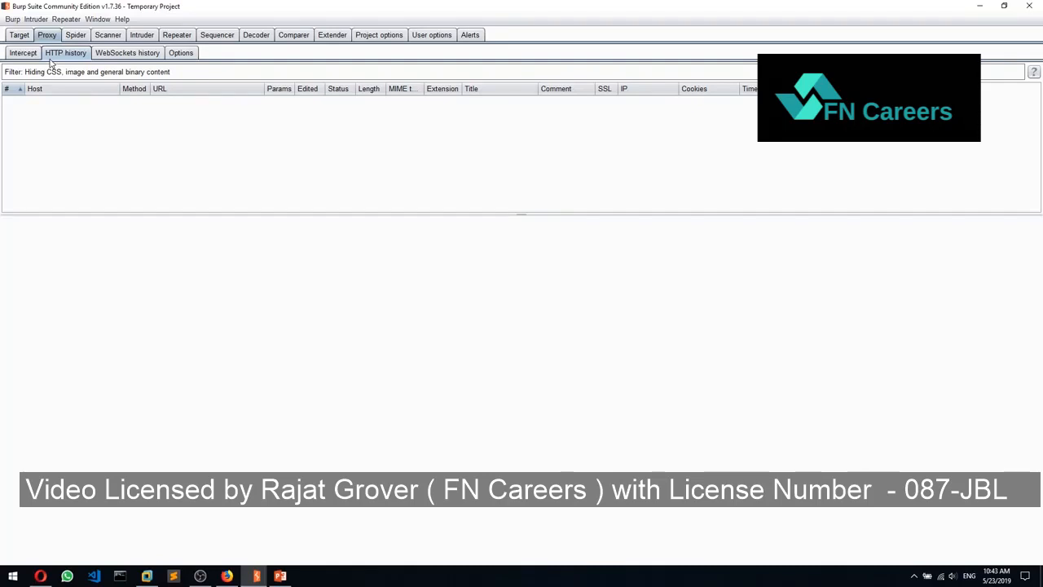
left_click(114, 57)
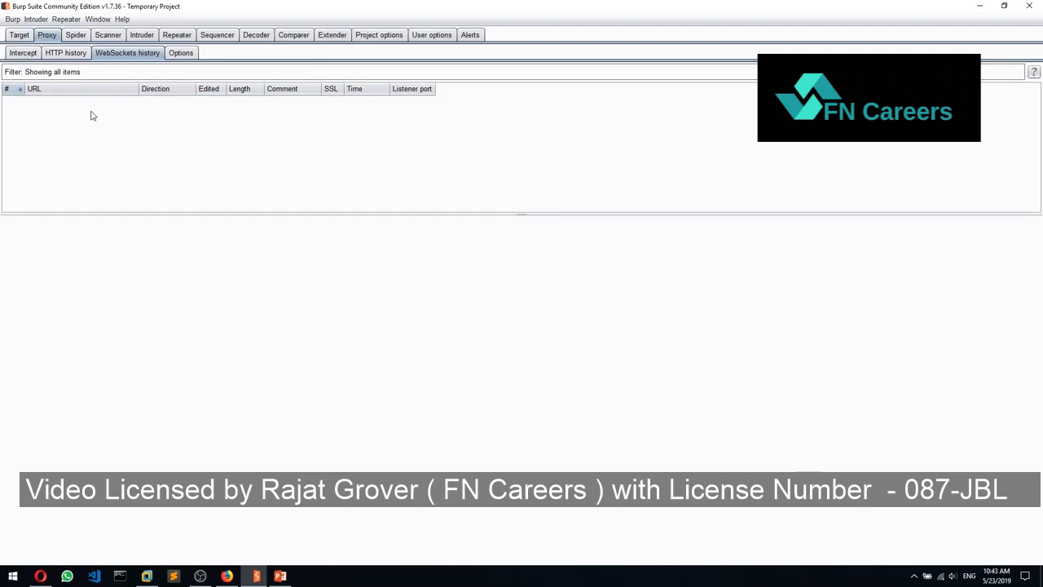
left_click(181, 53)
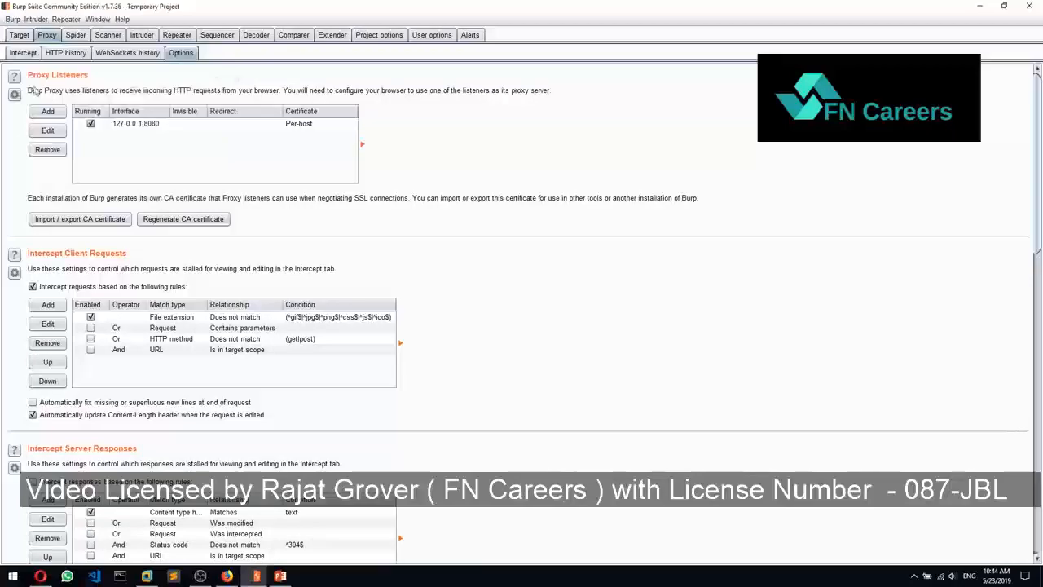
Examine the commands for restoring, loading and saving the Proxy Listeners options.
mouse_move(15, 77)
scroll(127, 158, "down", 10)
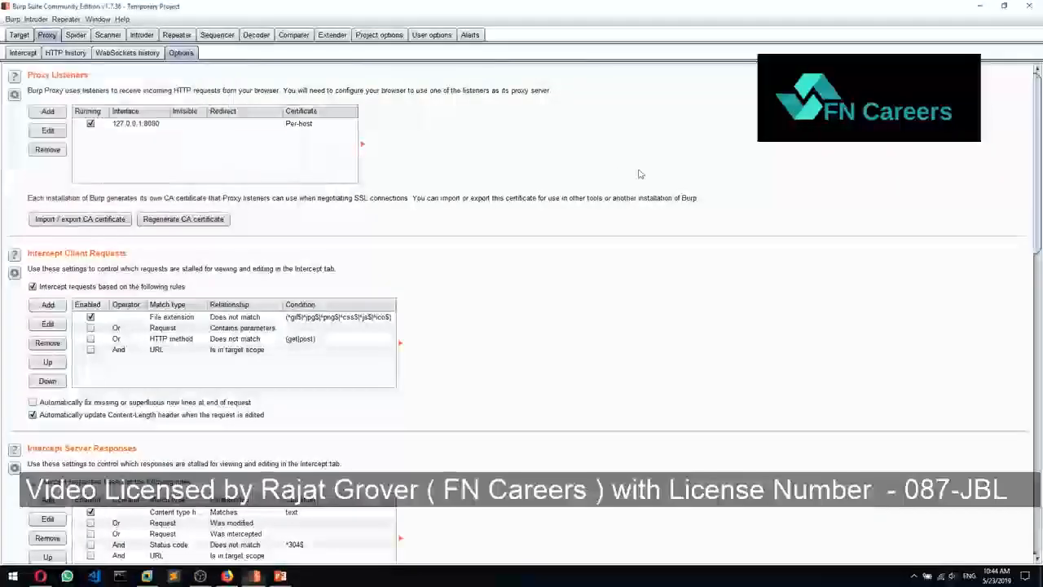
left_click(16, 96)
left_click(226, 87)
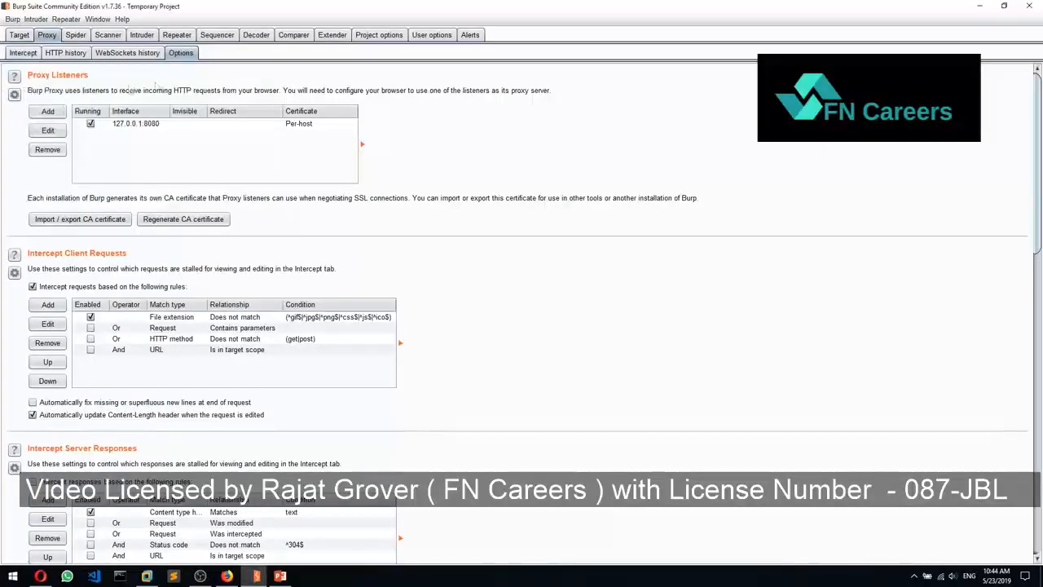
left_click(15, 95)
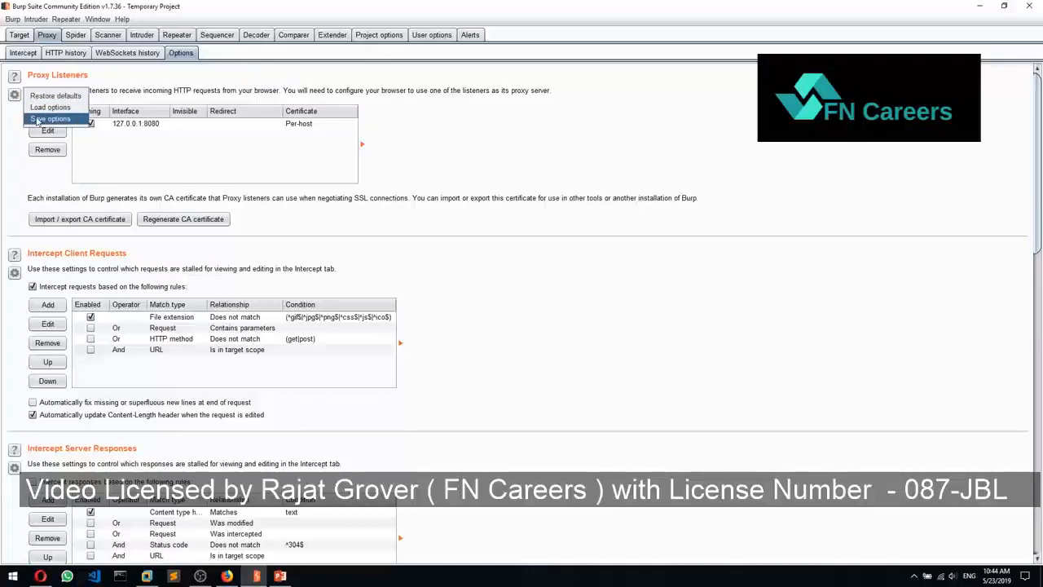
left_click(132, 93)
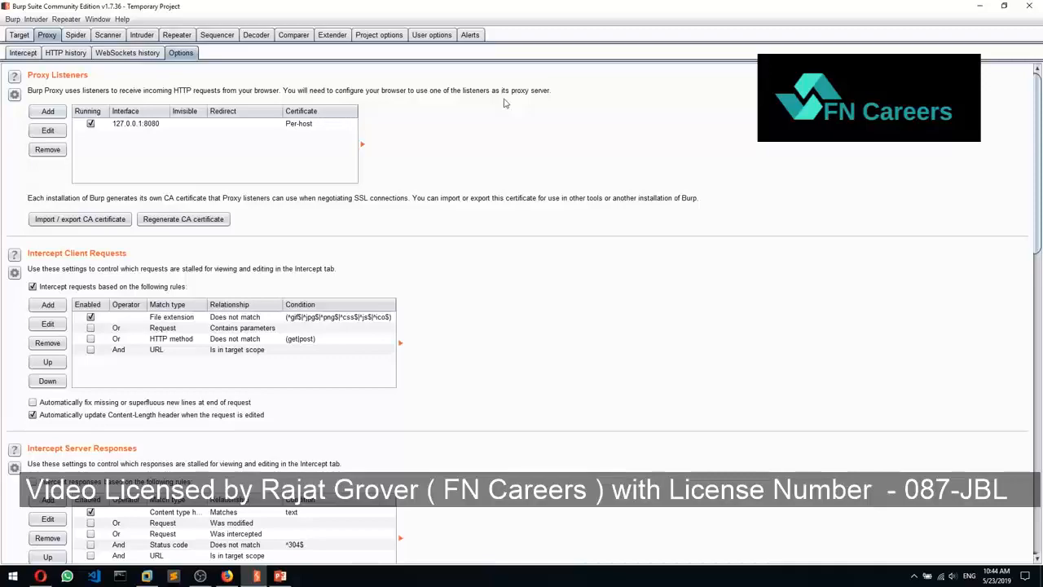
Switch to Firefox, search Google for "port 8080" and open the Quora question "What is port 8080 used for?".
left_click(281, 577)
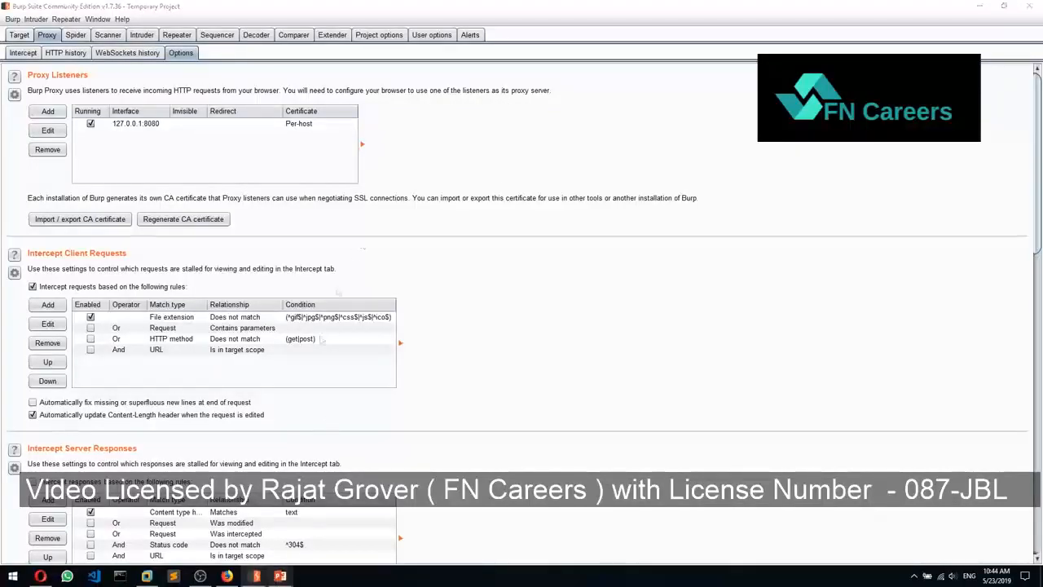
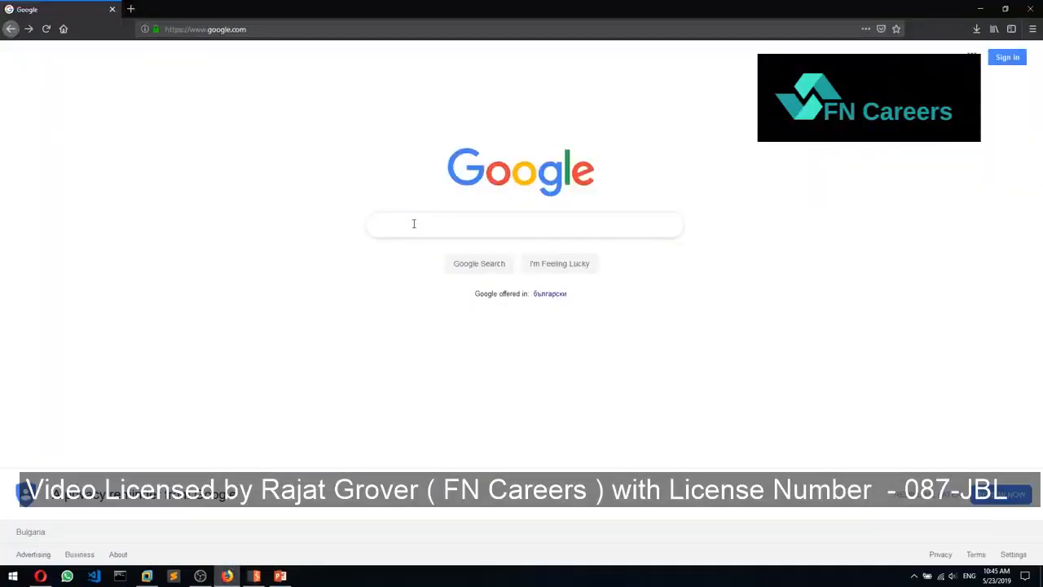
type("port 80")
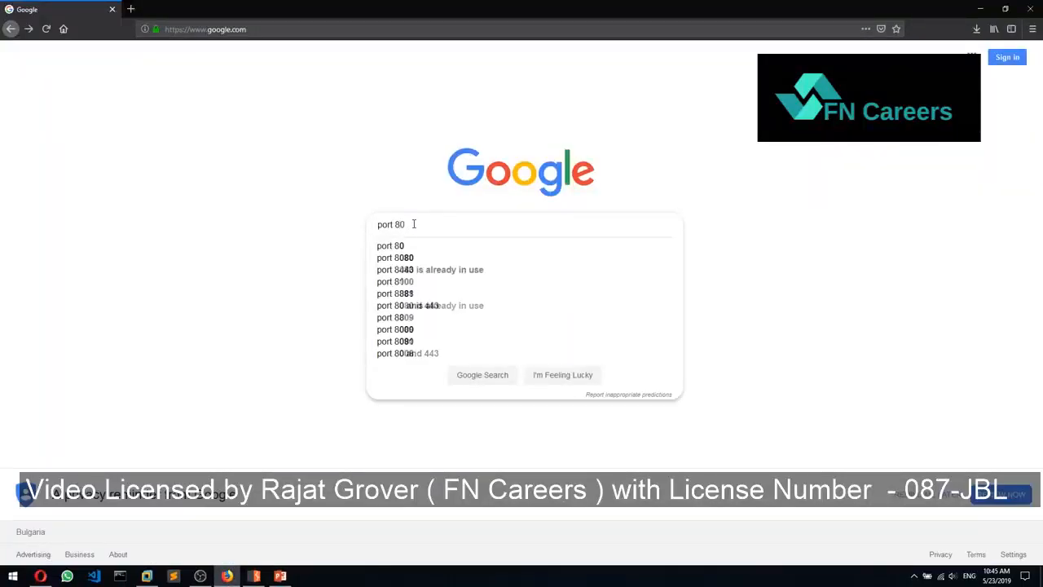
type("80")
key("Return")
left_click(142, 270)
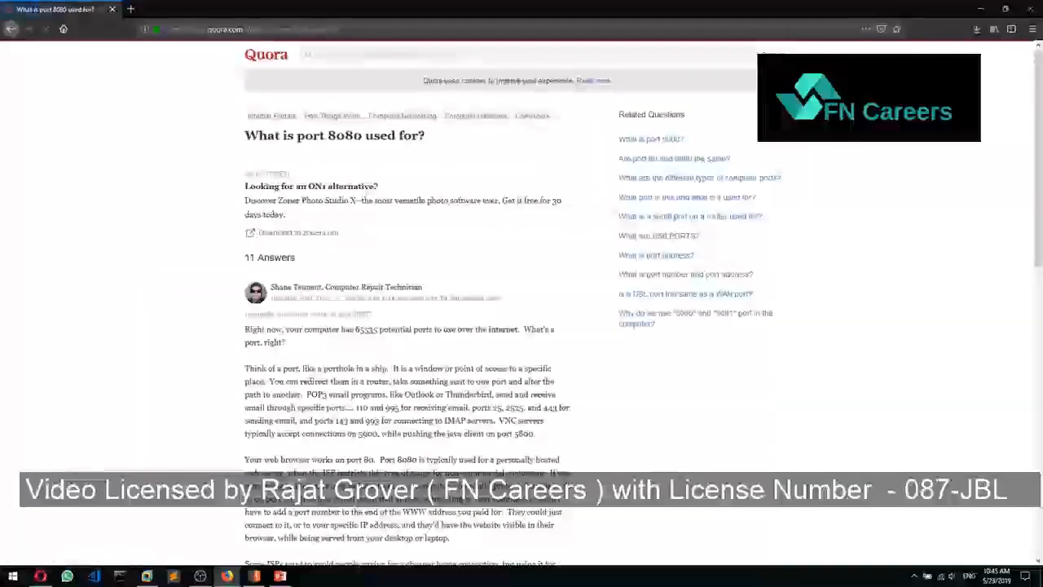
Go back from the Quora answer to the Google home page and return to Burp Suite's proxy options.
key("alt+Left")
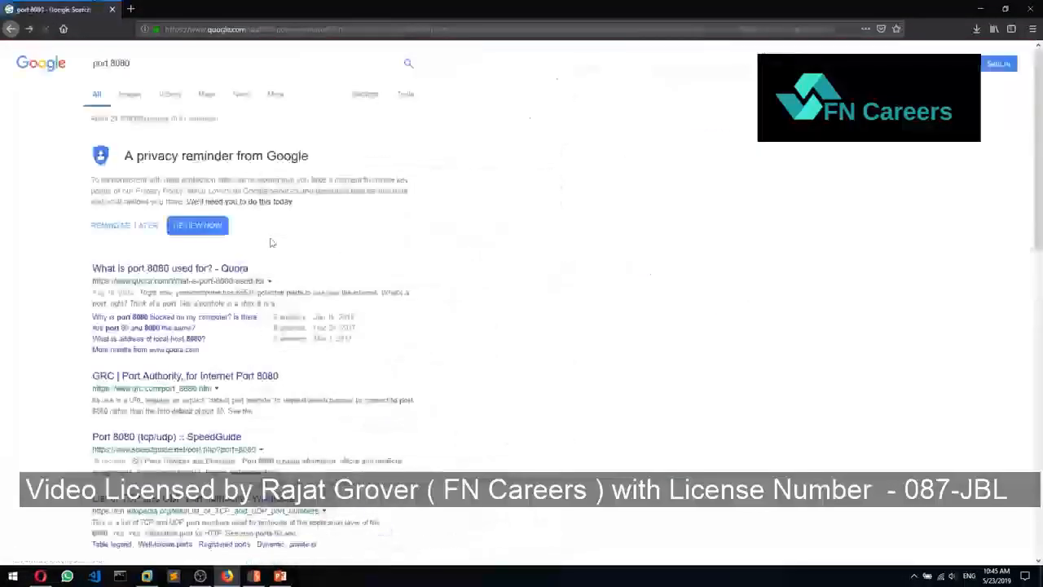
key("alt+Left")
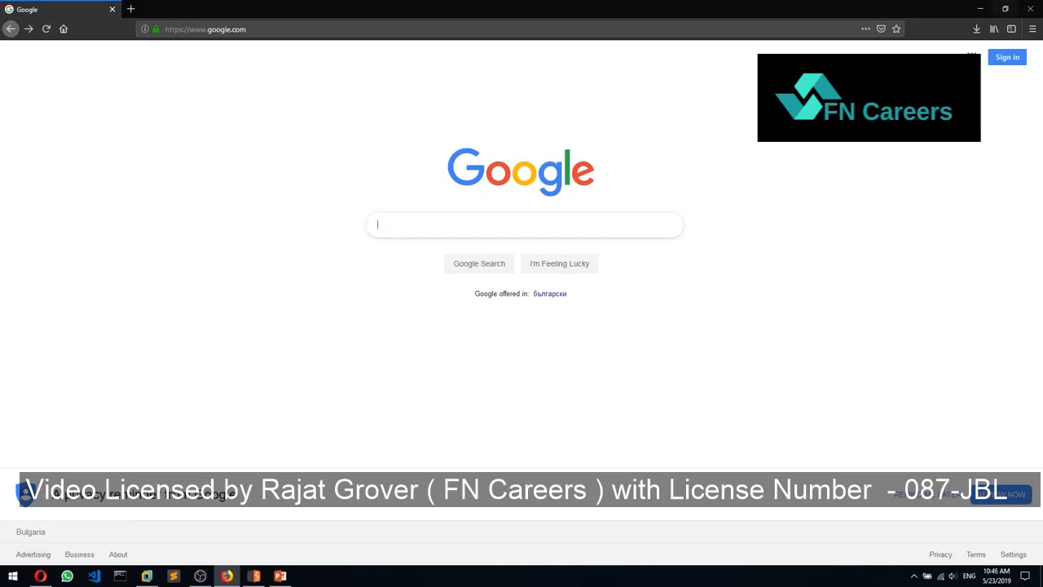
left_click(980, 9)
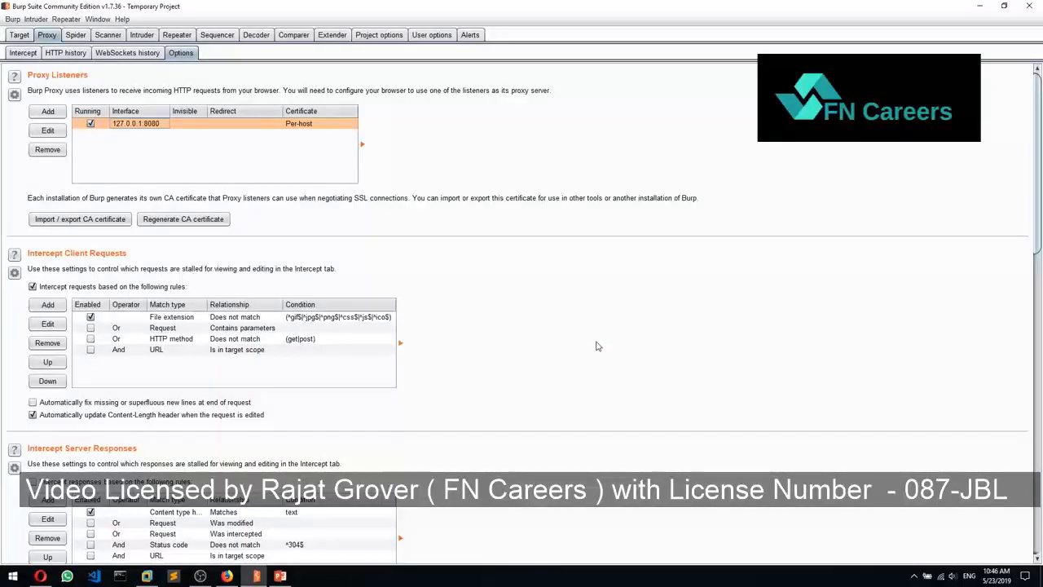
Switch to Firefox and open the connection settings in its general options.
left_click(227, 575)
left_click(1032, 28)
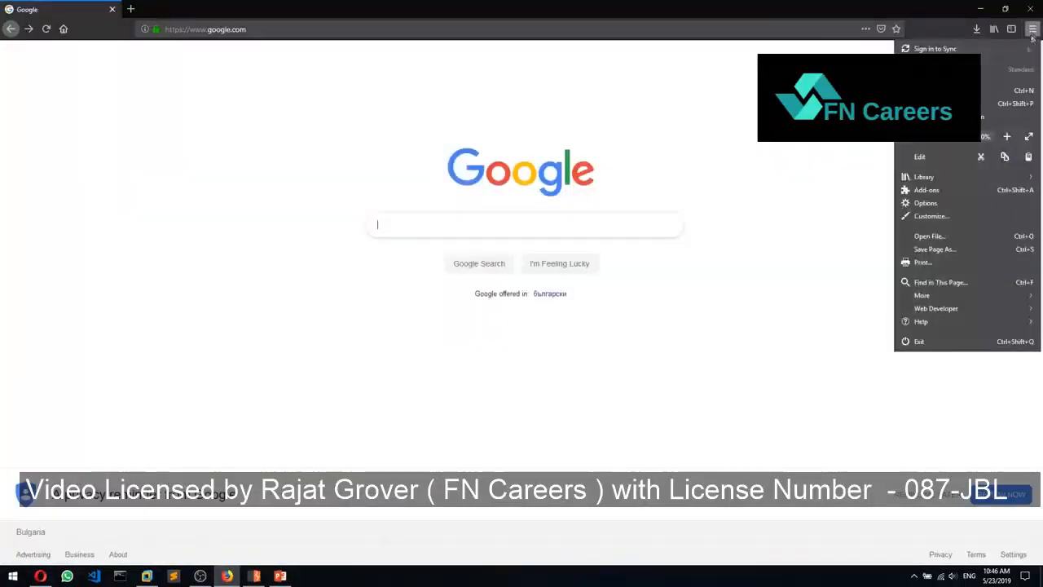
left_click(937, 204)
scroll(307, 271, "down", 5)
scroll(307, 270, "down", 10)
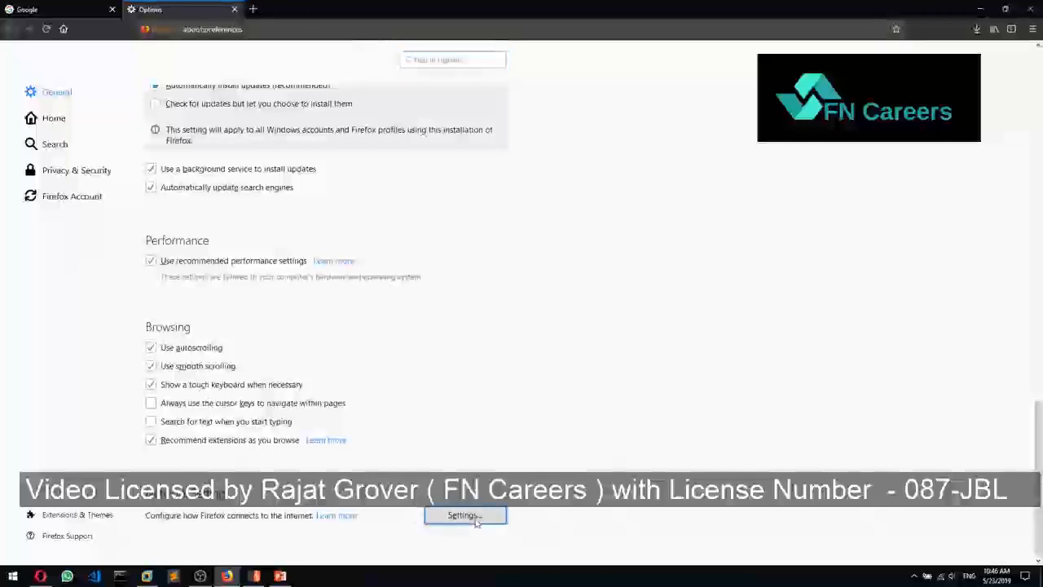
left_click(467, 514)
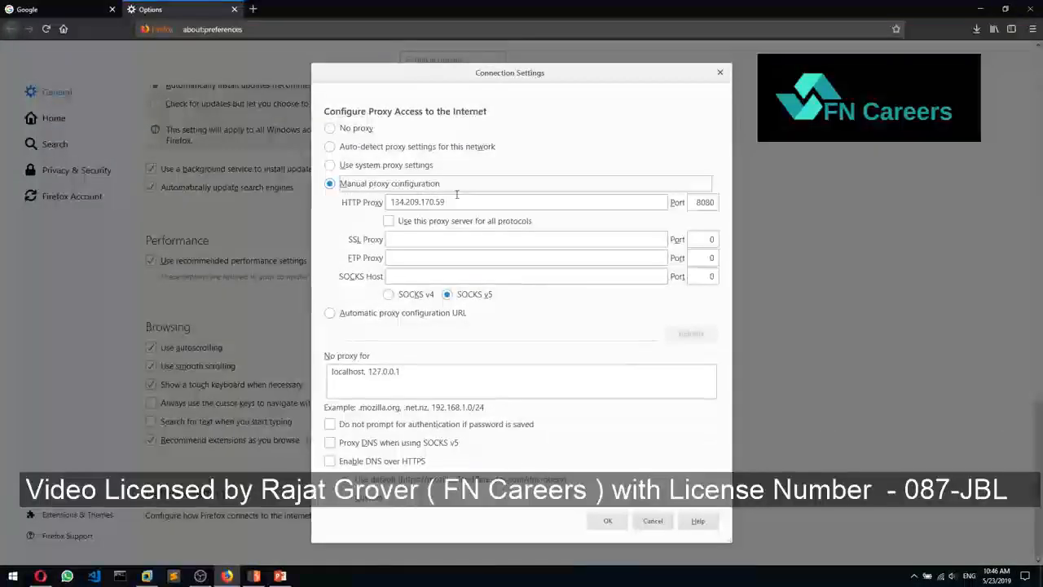
Set the manual HTTP proxy to 127.0.0.1 with port 8080 and save the connection settings.
type("1")
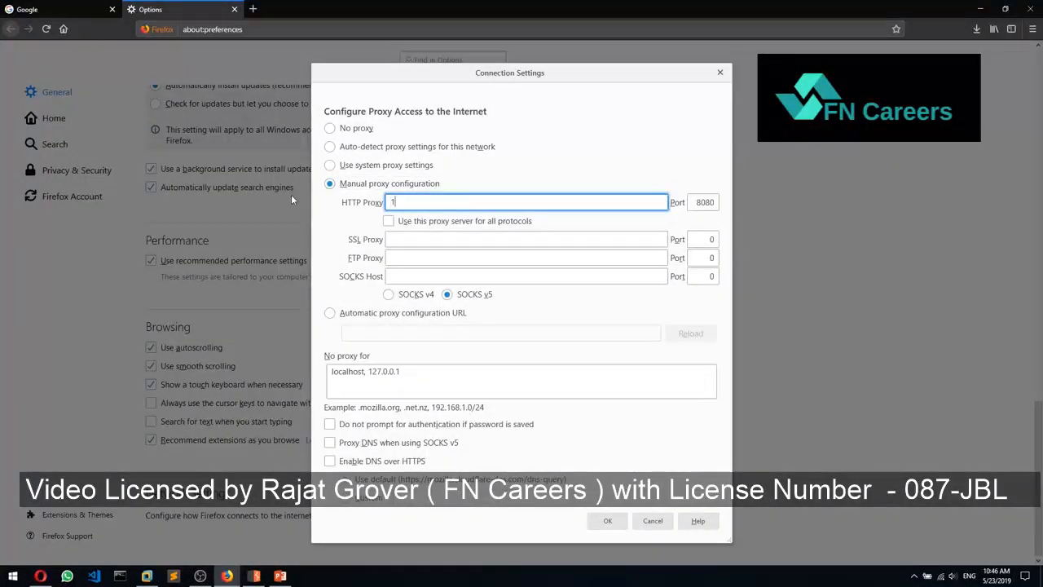
type("27.0.0.1")
key("Tab")
type("80")
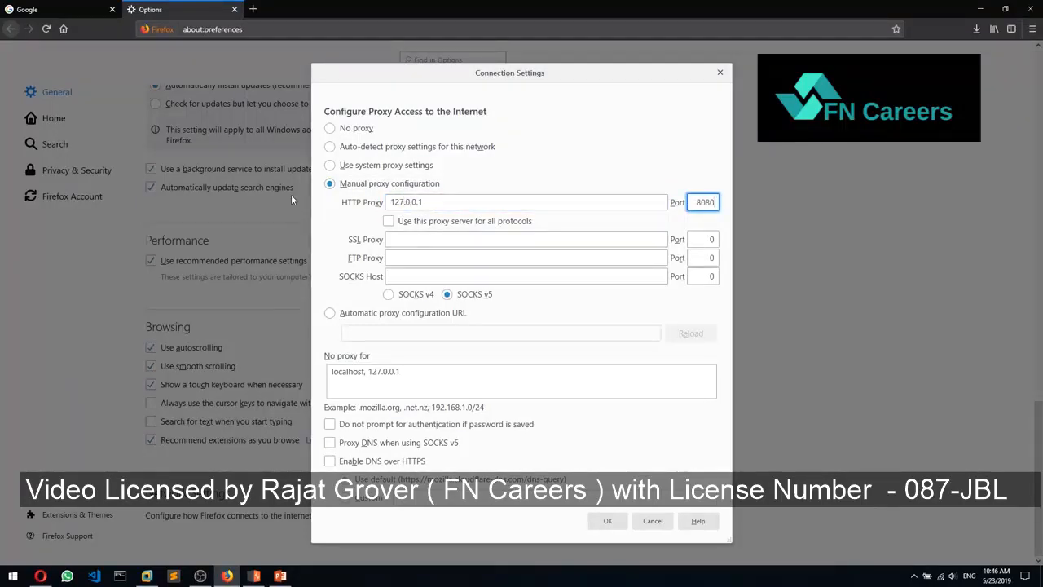
left_click(607, 524)
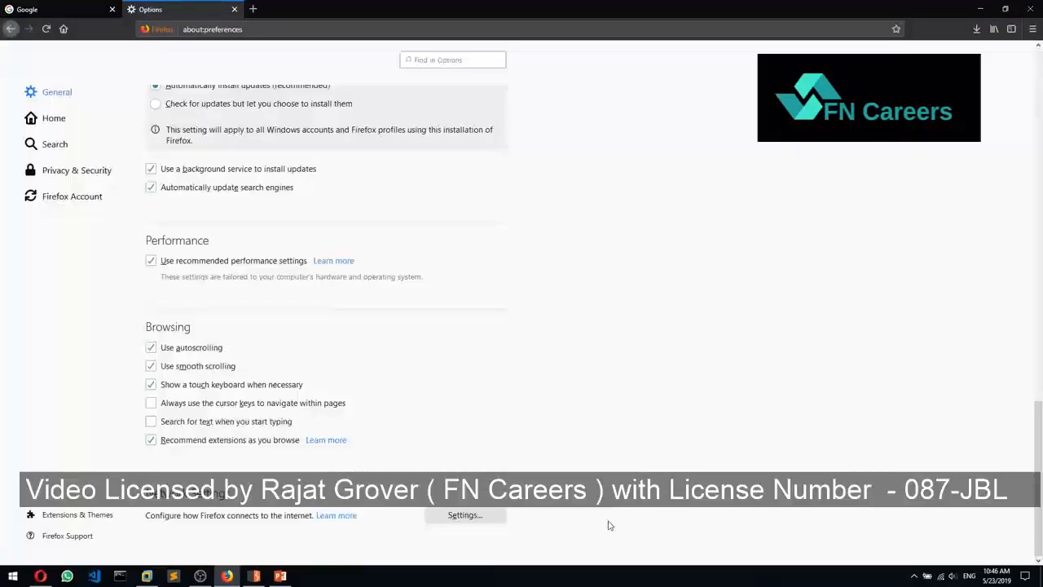
Switch to Burp Suite and drop the intercepted request to ocsp.digicert.com.
left_click(255, 576)
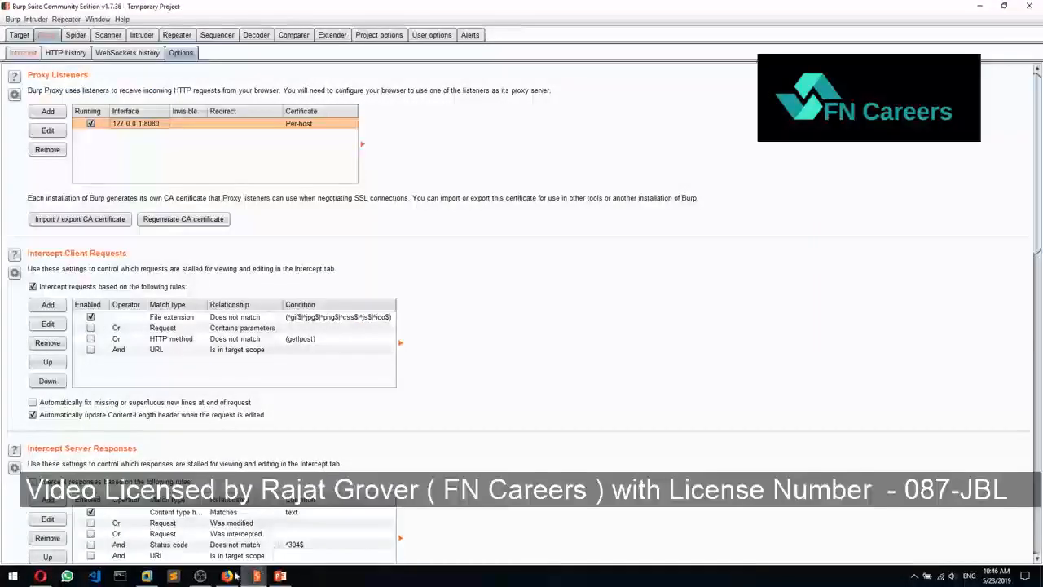
left_click(228, 576)
left_click(255, 576)
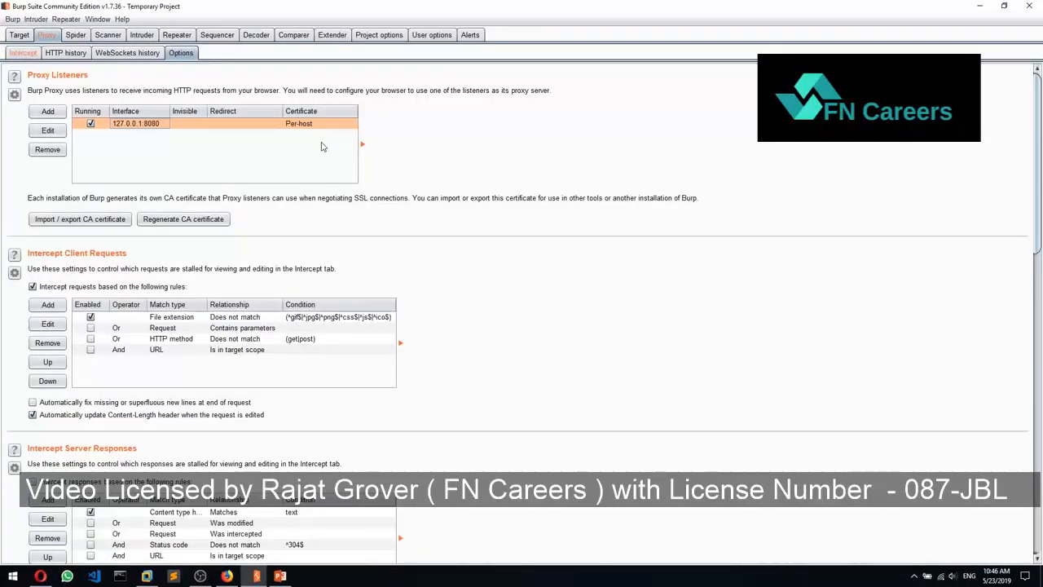
scroll(130, 273, "down", 2)
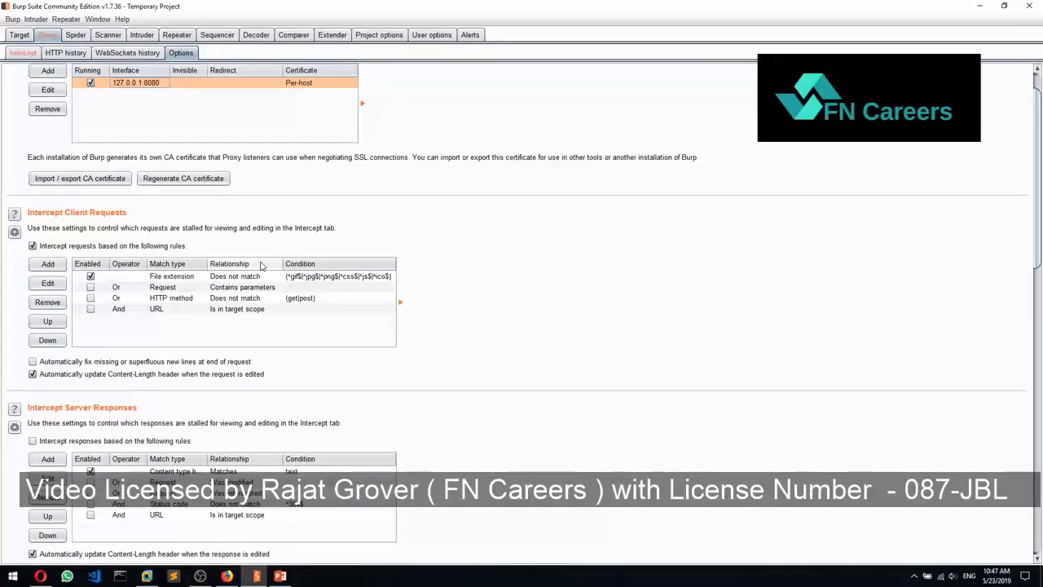
left_click(28, 52)
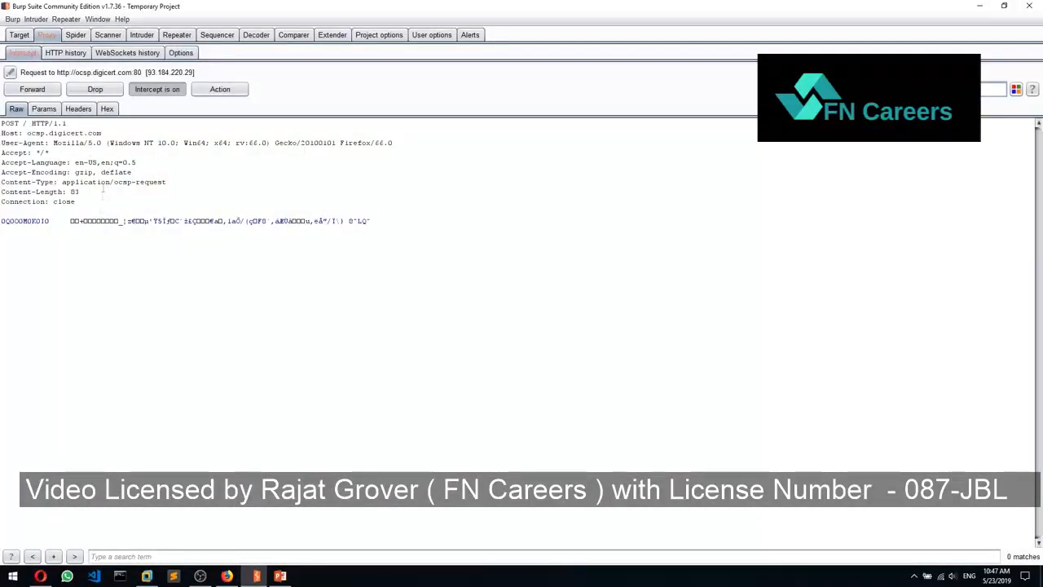
left_click(86, 92)
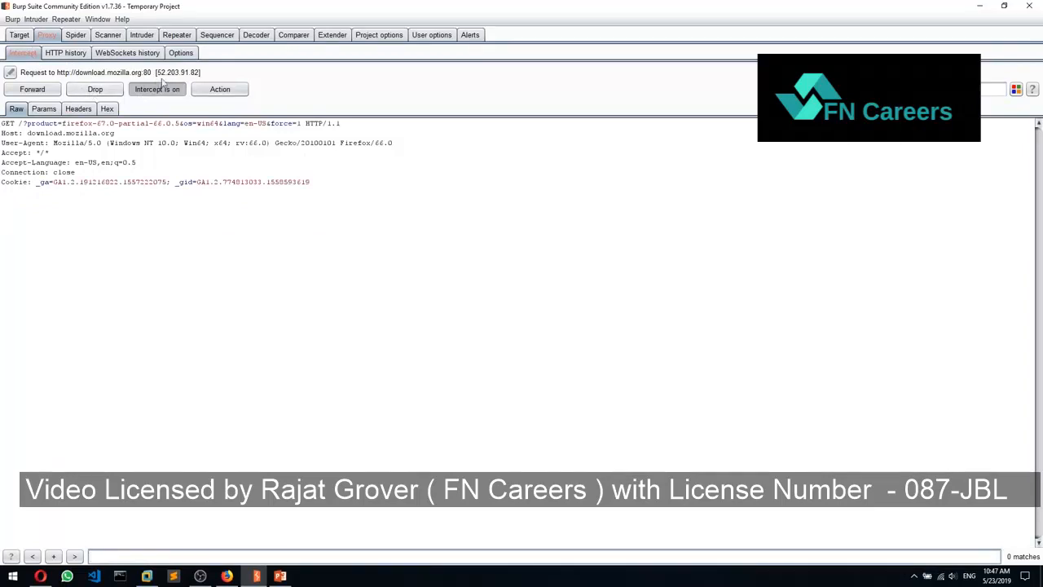
Check the target details of the intercepted download.mozilla.org request without changing them, and turn interception off.
left_click(10, 73)
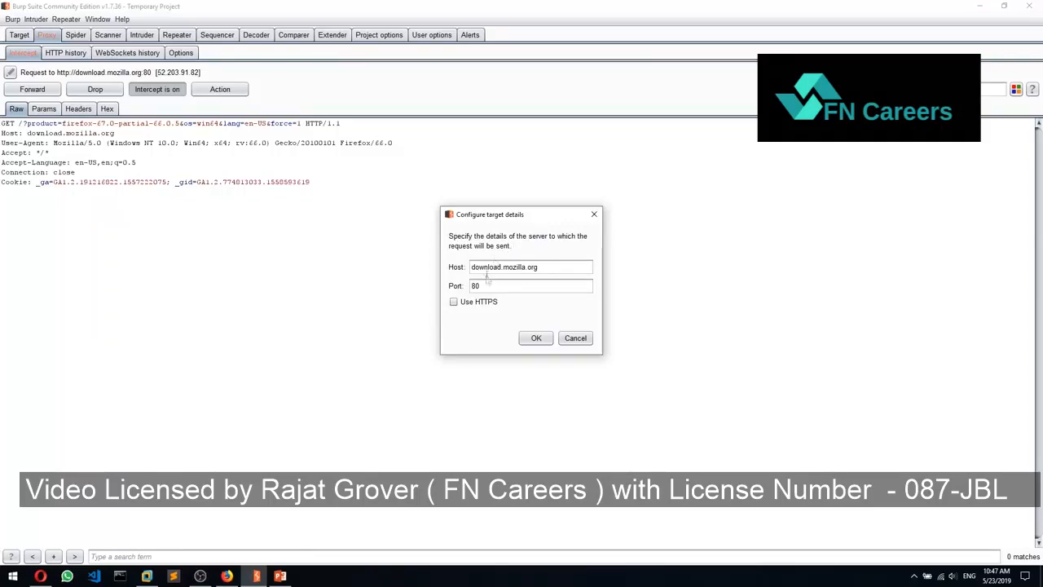
left_click(575, 338)
left_click(172, 91)
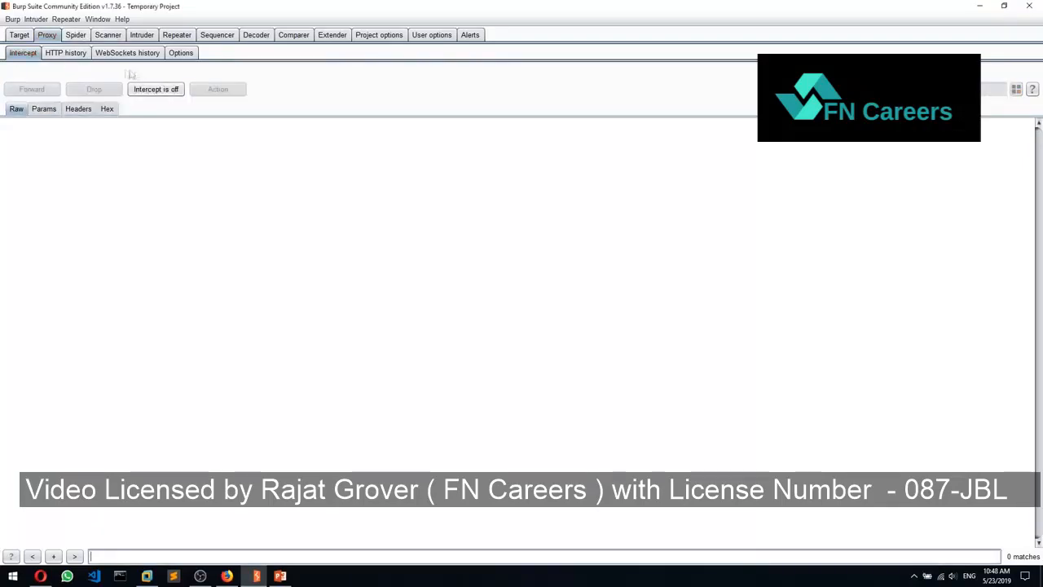
Display the proxy options and consult the help for the Intercept Client Requests section.
left_click(180, 52)
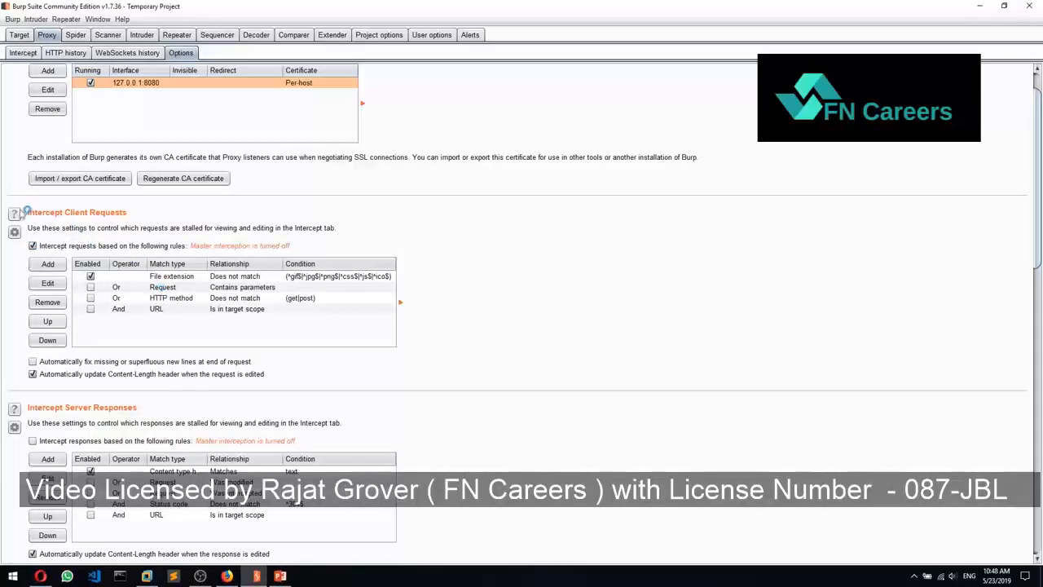
left_click(14, 213)
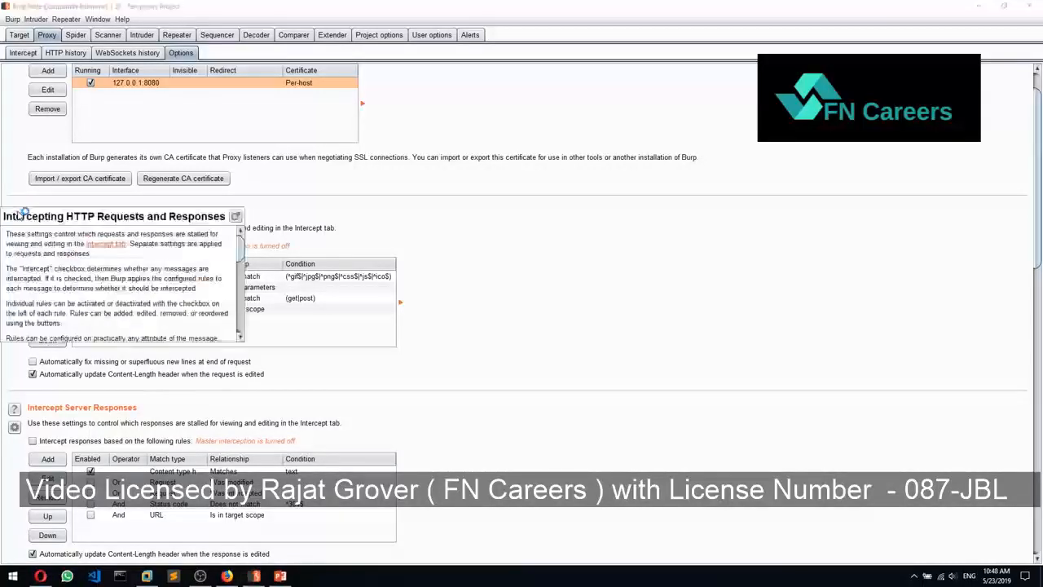
left_click(430, 215)
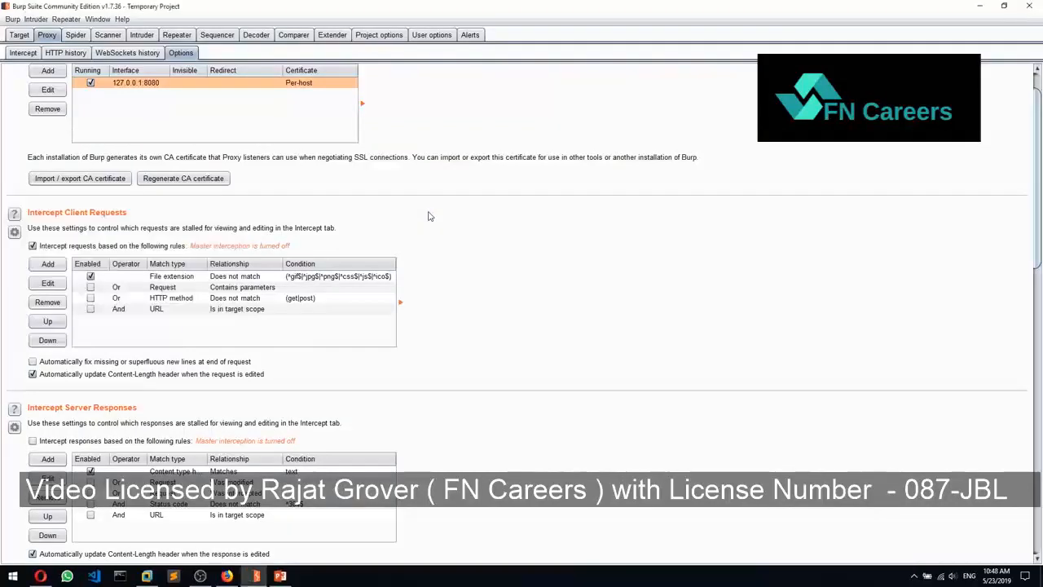
Review the proxy options for server responses, WebSockets messages, Response Modification, Match and Replace, SSL Pass Through and Miscellaneous.
scroll(416, 232, "down", 5)
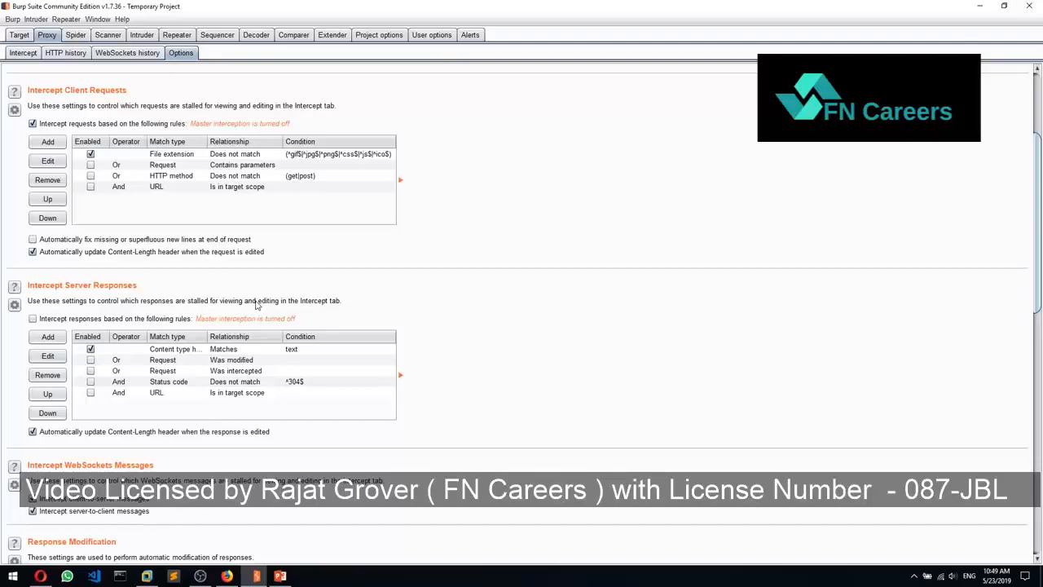
scroll(349, 305, "down", 4)
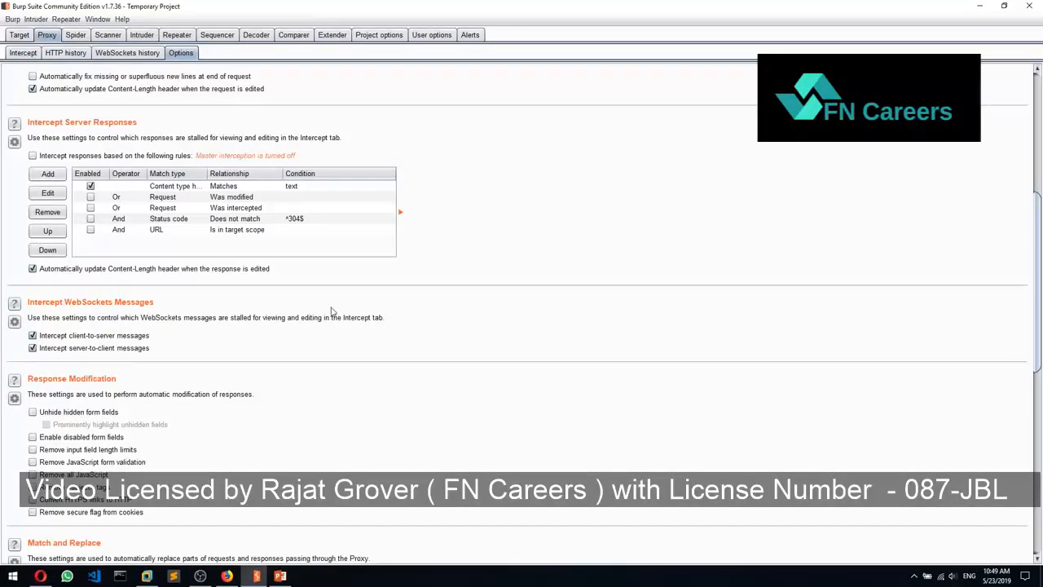
scroll(132, 371, "down", 3)
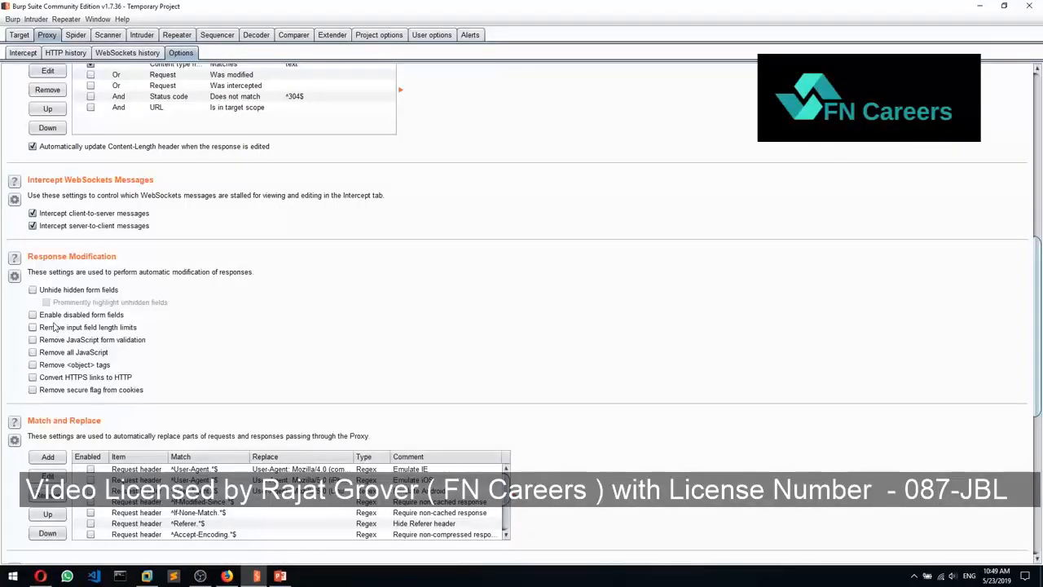
left_click(16, 258)
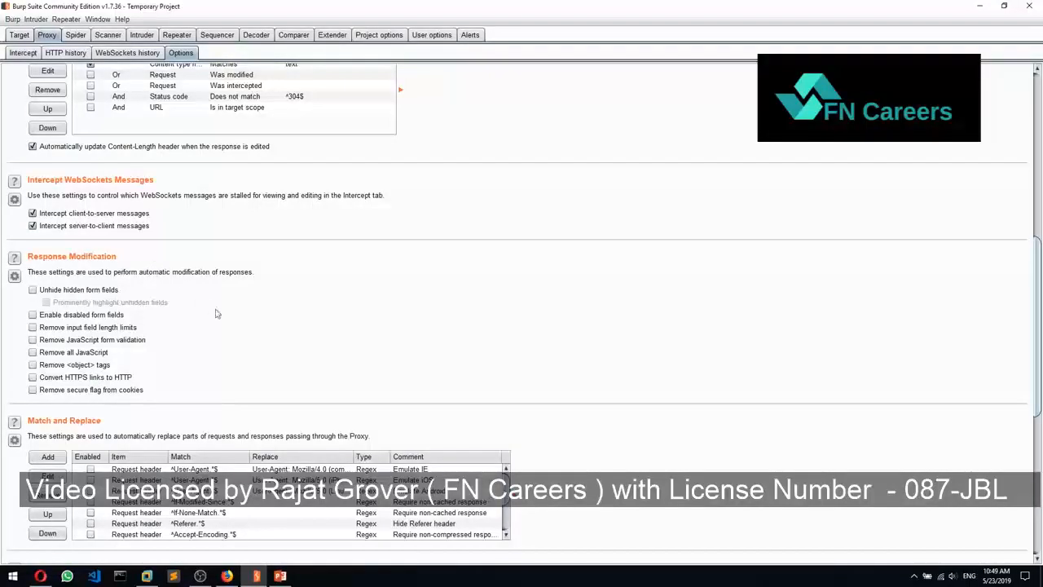
scroll(215, 314, "down", 5)
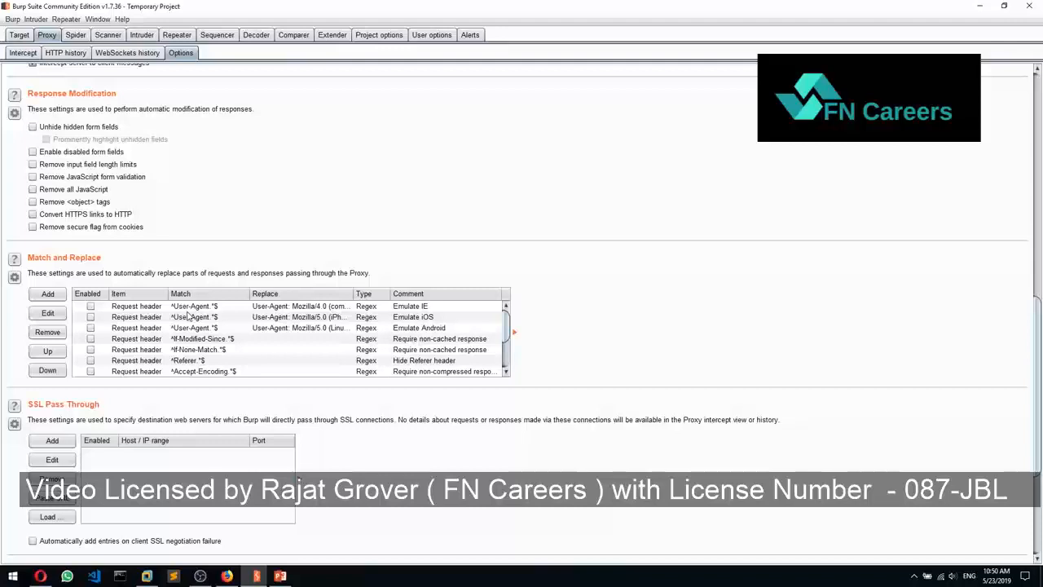
scroll(203, 402, "down", 3)
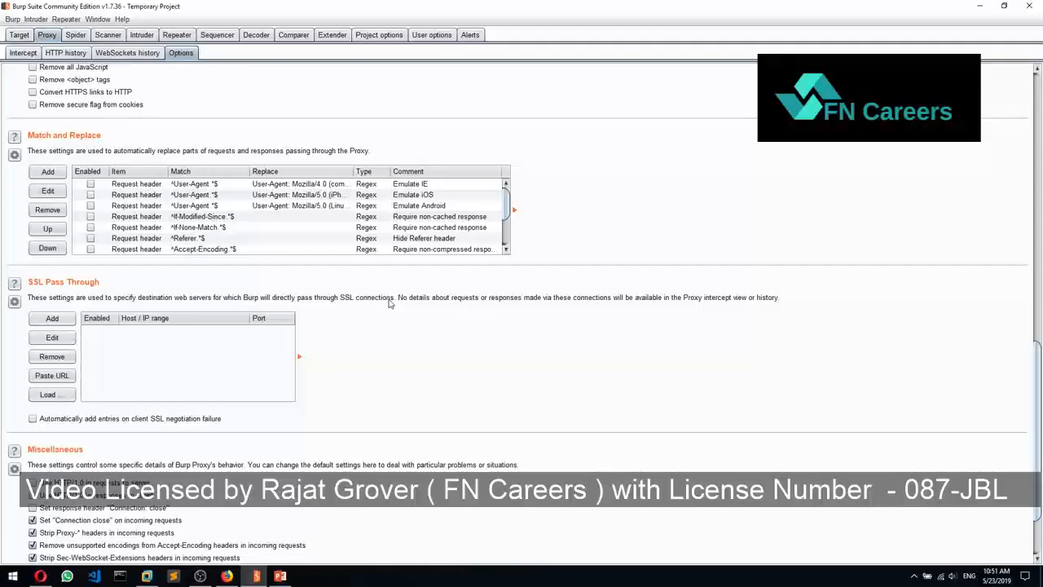
scroll(390, 303, "down", 3)
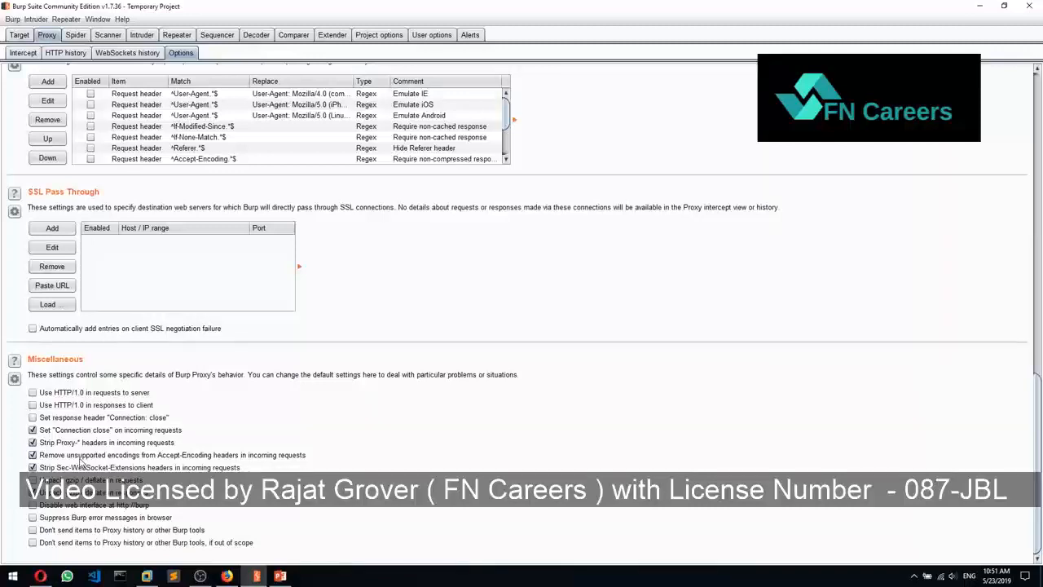
scroll(315, 340, "up", 15)
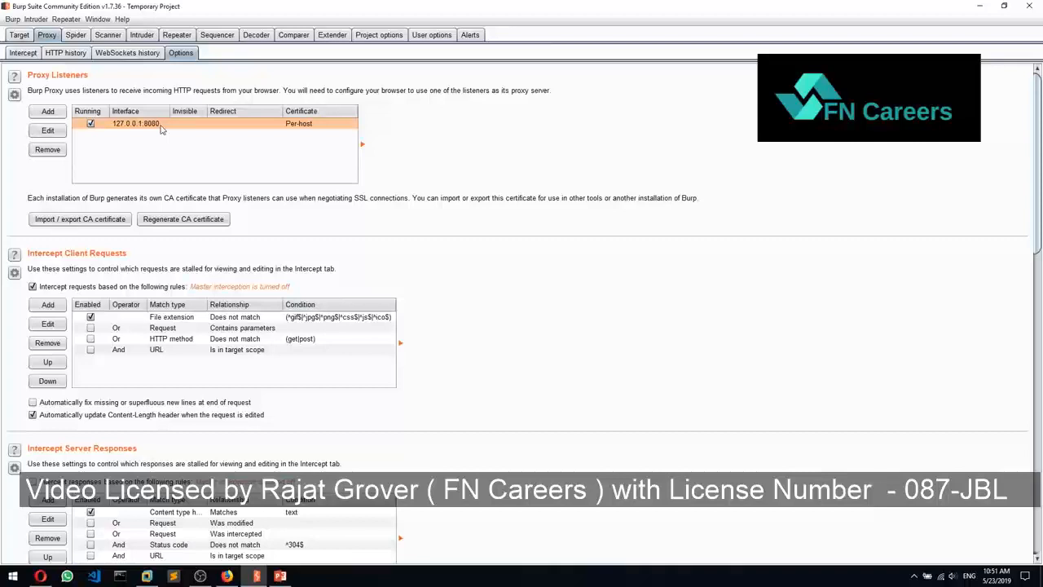
Switch to Firefox, check the manual HTTP proxy in the connection settings, and return to the Google page.
left_click(226, 575)
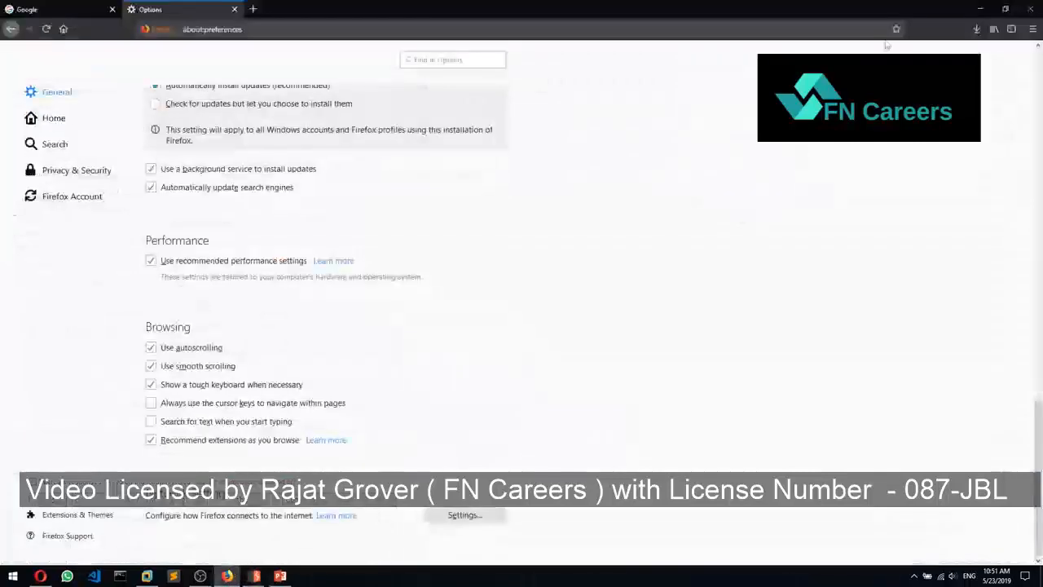
left_click(463, 515)
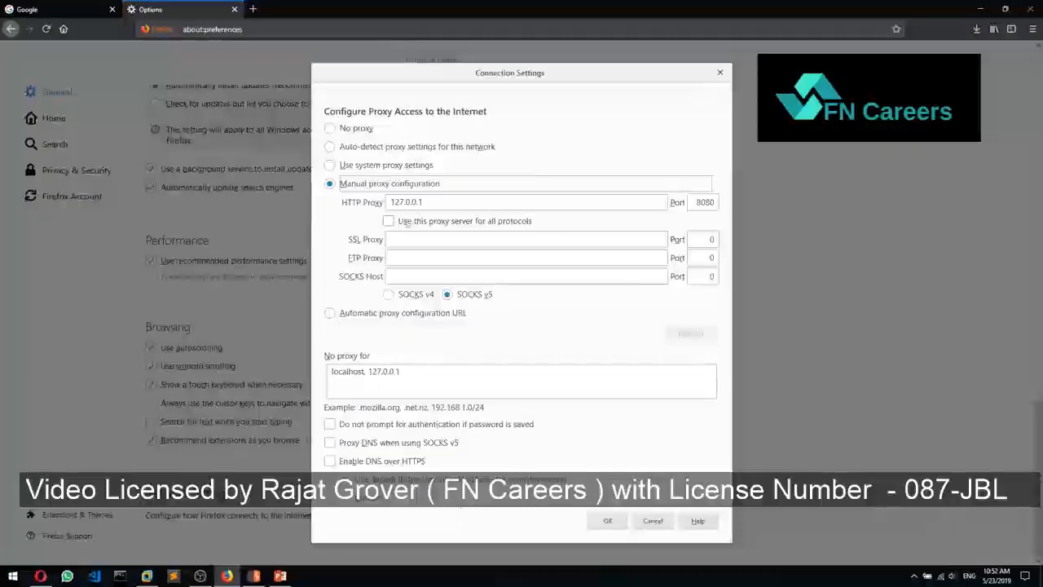
left_click(424, 204)
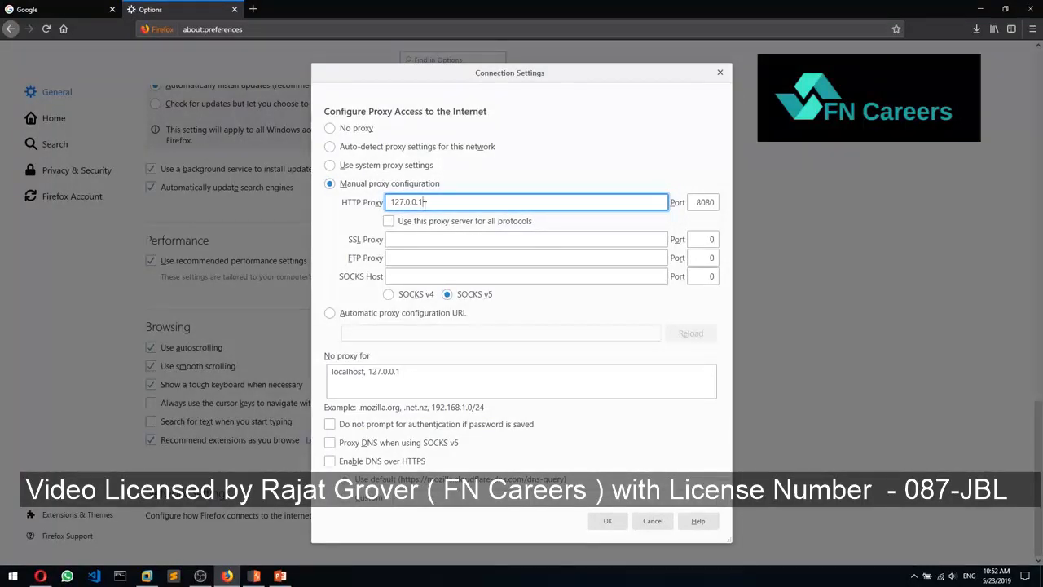
left_click(280, 575)
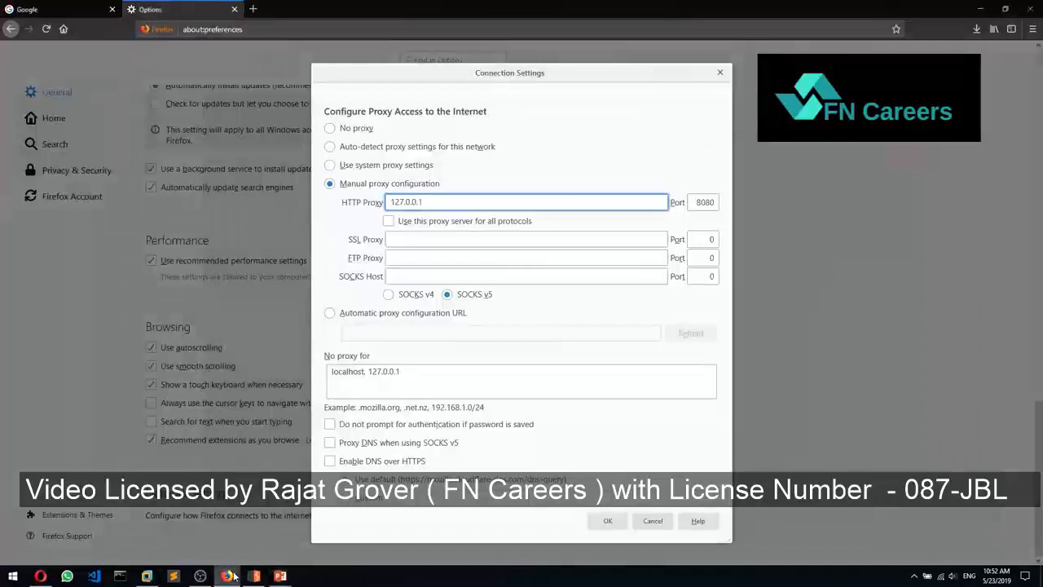
left_click(607, 521)
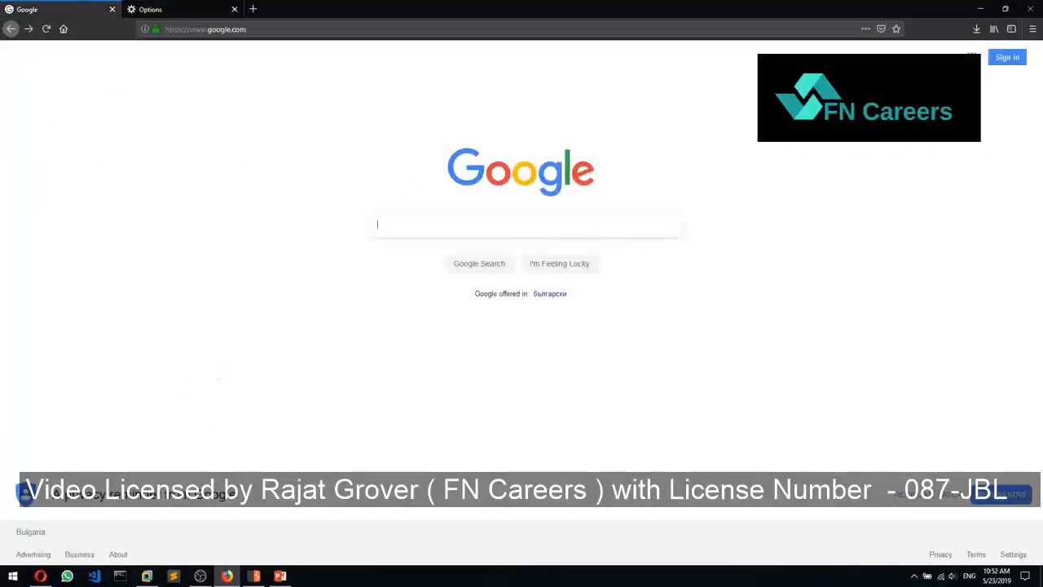
Switch to Burp Suite and turn the proxy's request interception on.
left_click(241, 575)
left_click(23, 53)
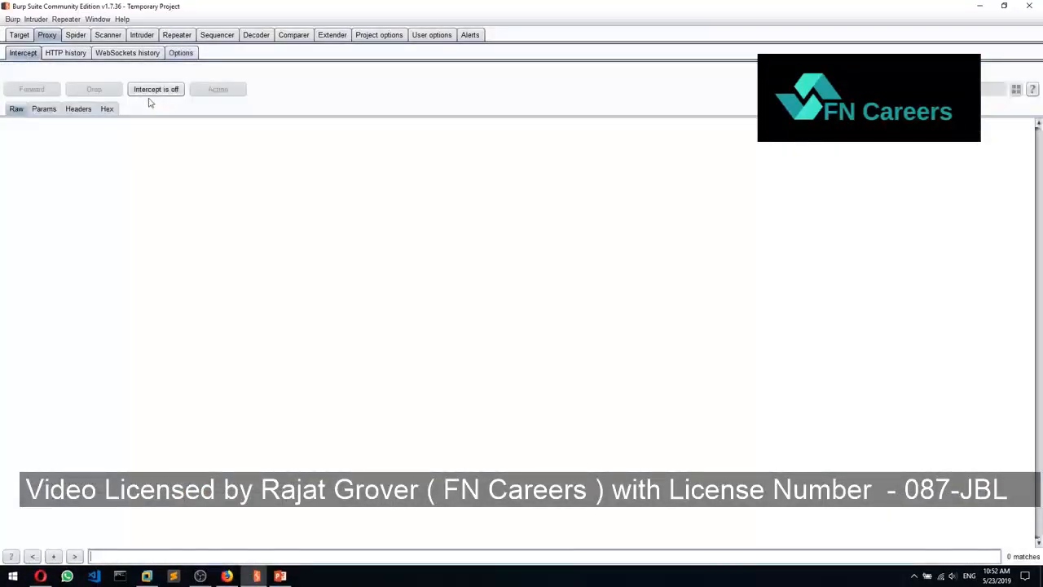
left_click(177, 89)
key("alt+Tab")
left_click(346, 32)
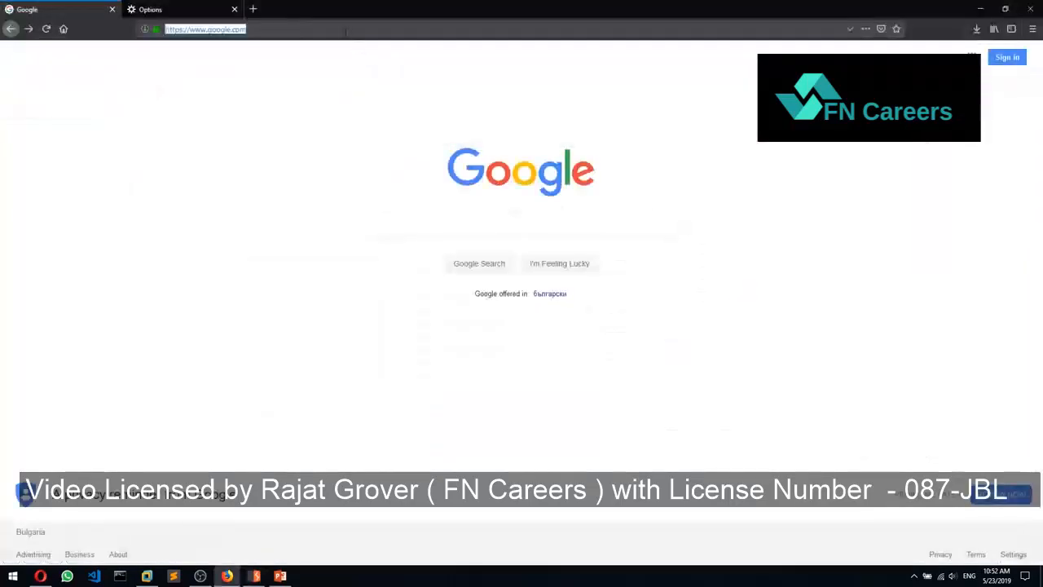
type("www.iforc")
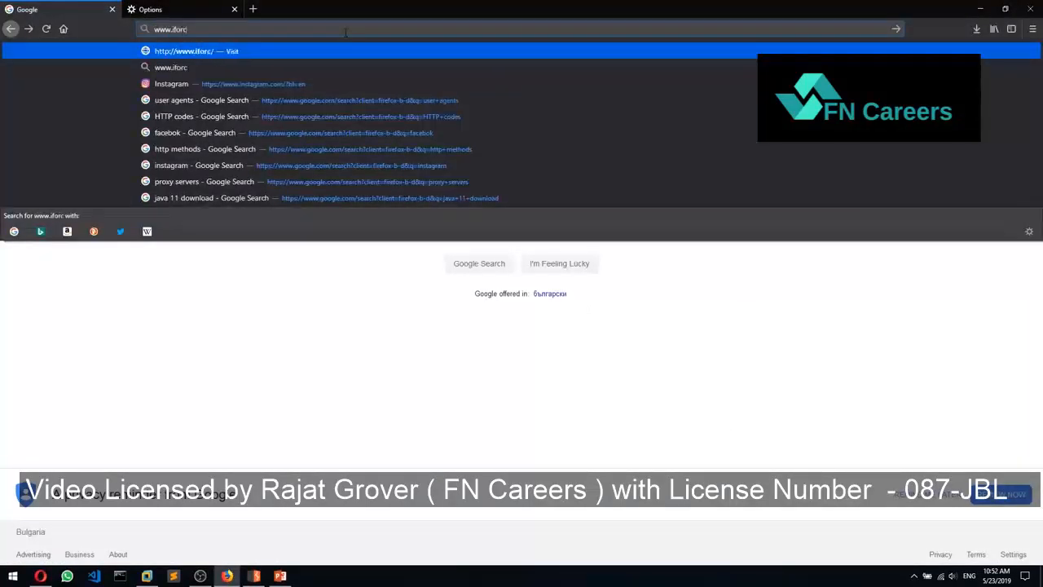
key("BackSpace")
key("BackSpace")
key("BackSpace")
key("BackSpace")
type("nforcecy")
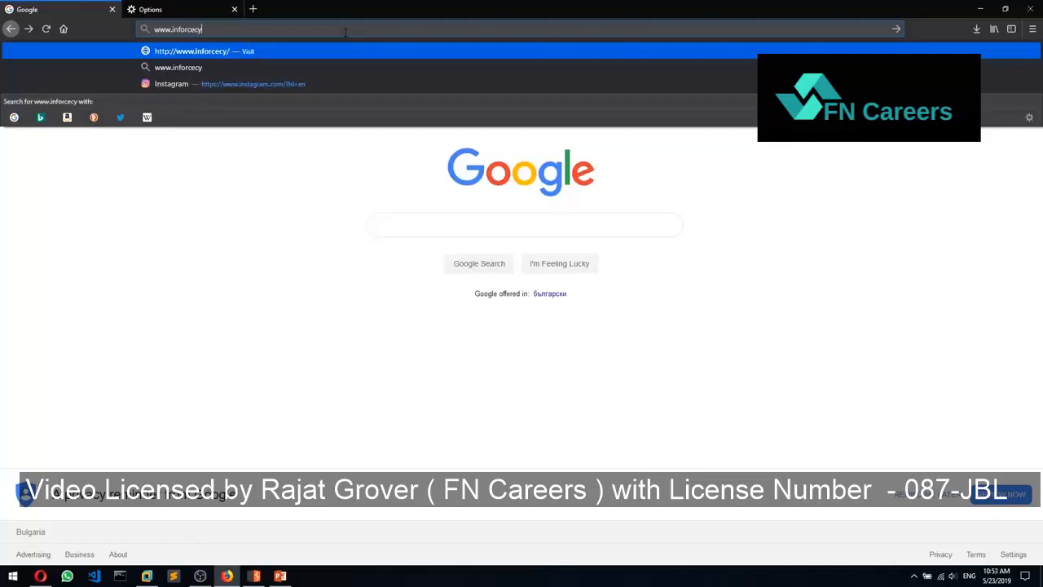
type("ber.com")
key("Return")
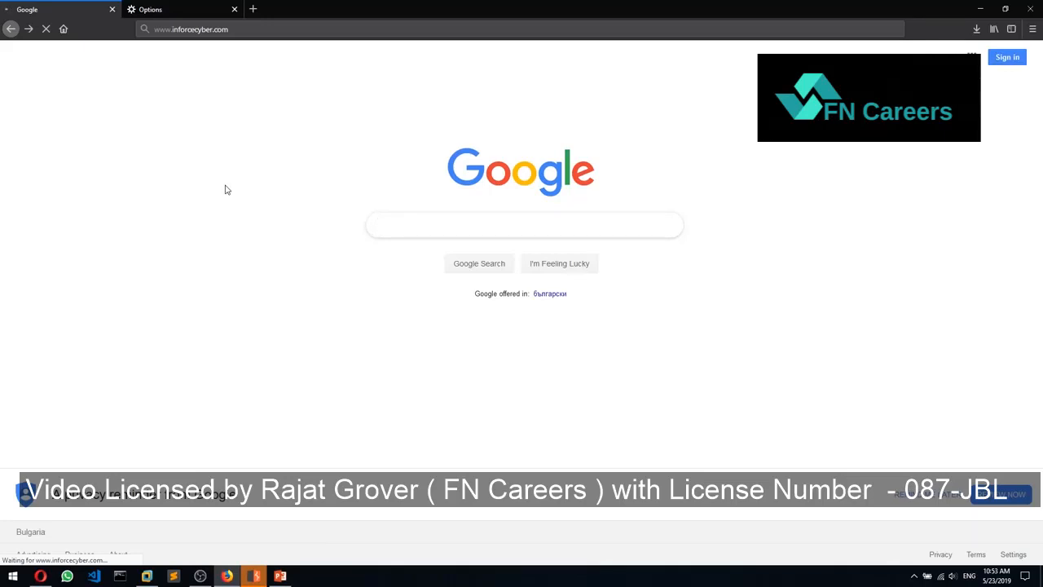
Switch to Burp Suite and examine the intercepted request's path, HTTP version, Host and User-Agent lines.
left_click(255, 575)
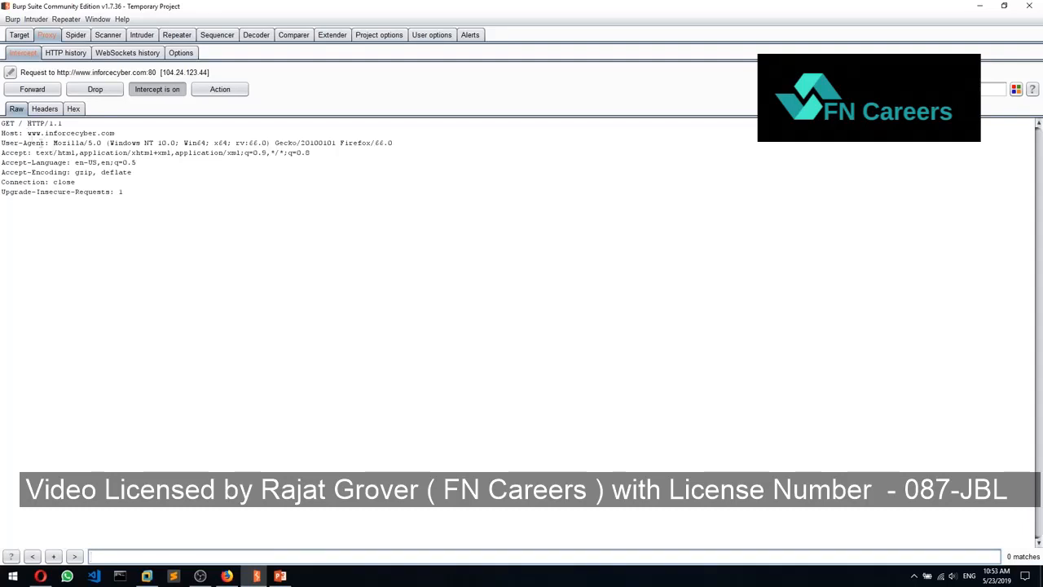
left_click_drag(24, 124, 19, 124)
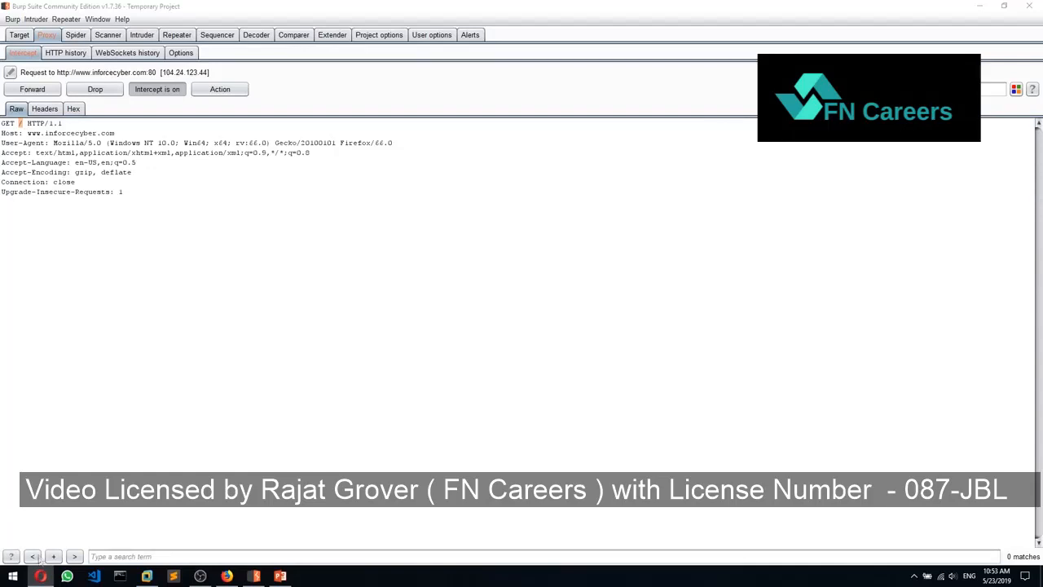
left_click(226, 575)
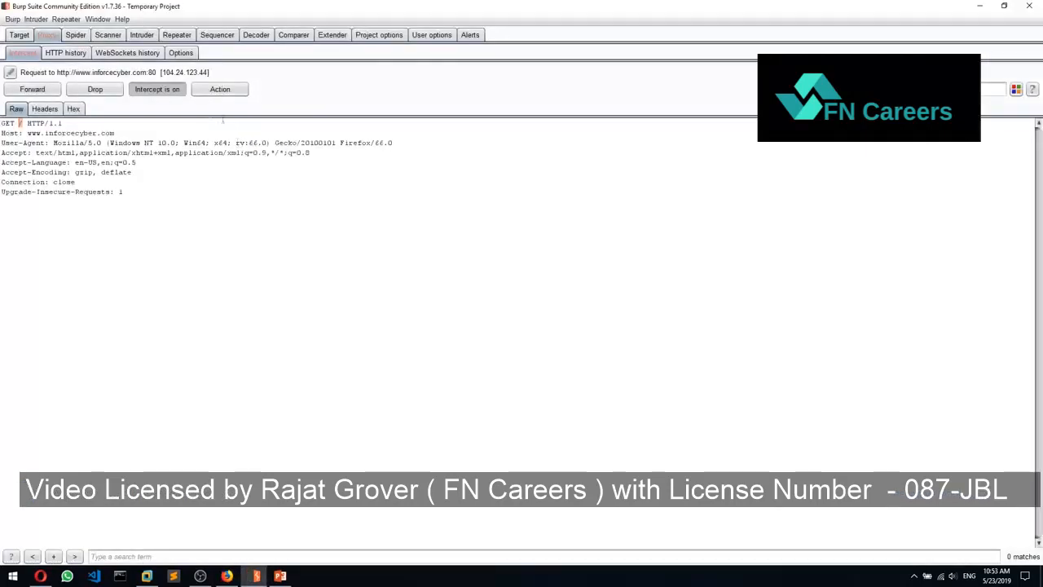
left_click_drag(65, 123, 27, 123)
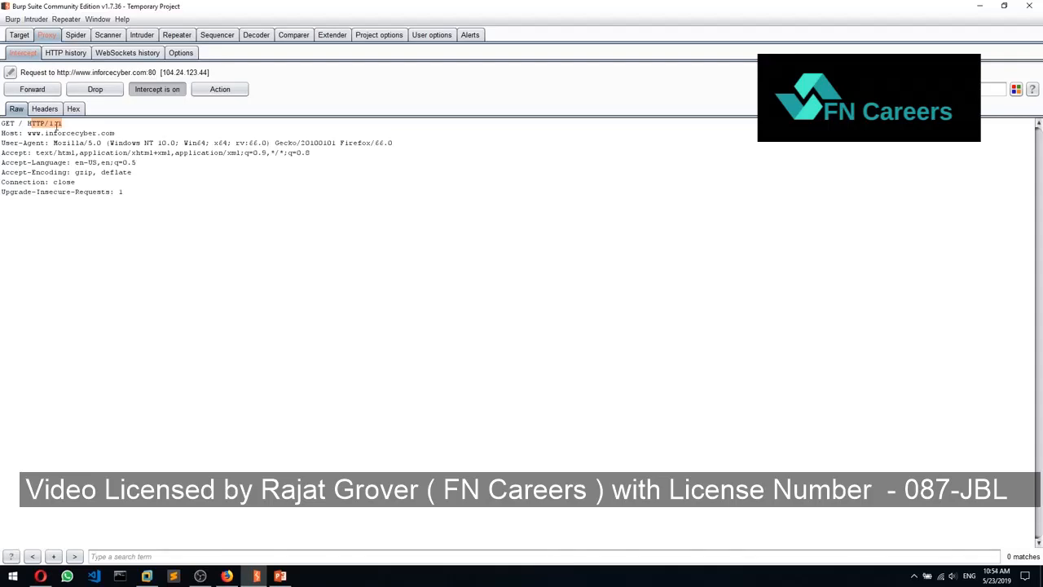
left_click(37, 133)
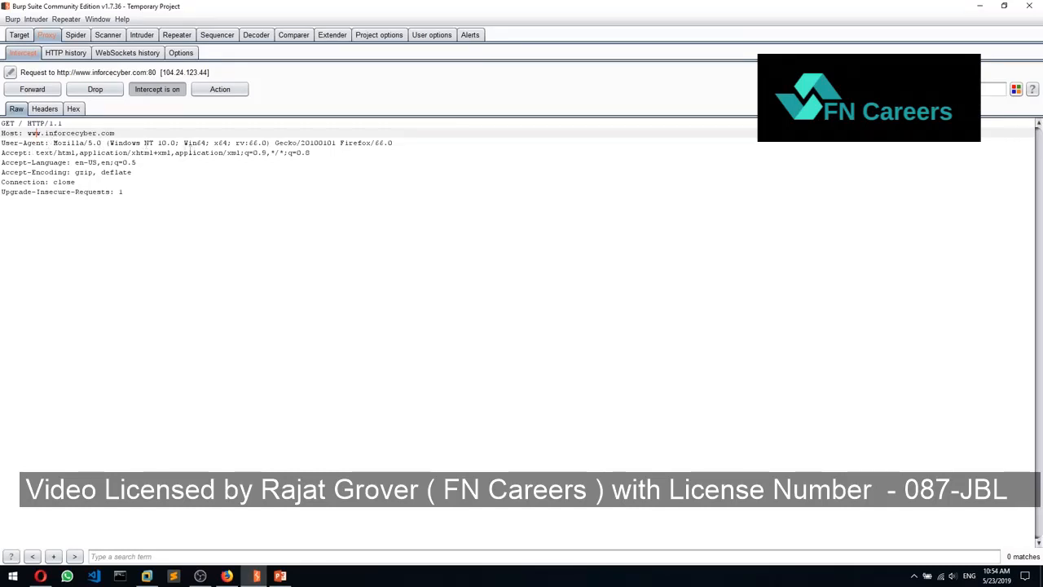
left_click(232, 142)
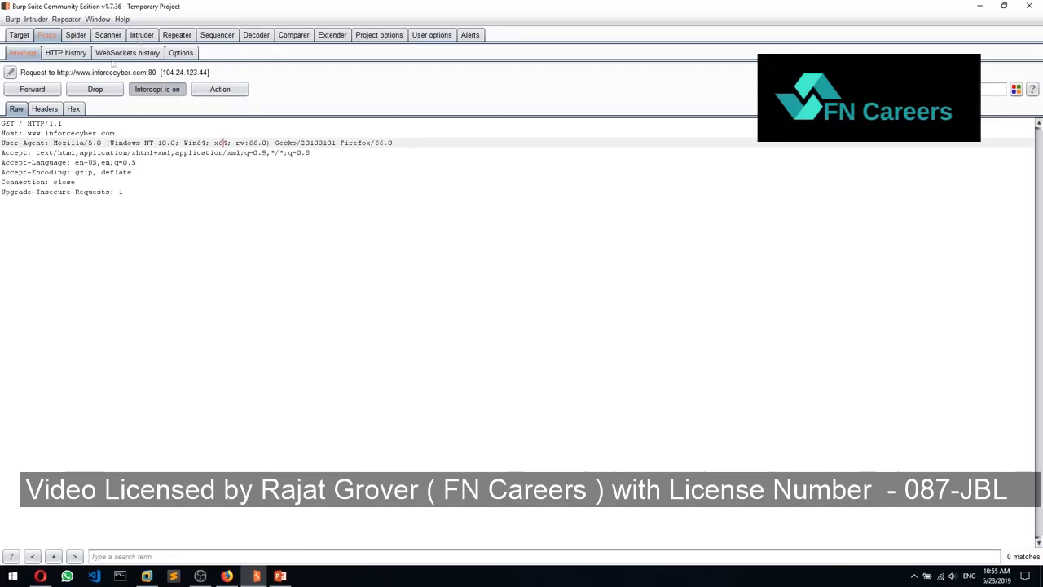
Edit the request's User-Agent, replacing the Mozilla version with asdaad, the Windows details with Linux Debian, and the following text with asdasadrvasd.
key("Delete")
type("1")
key("BackSpace")
type("asdaad")
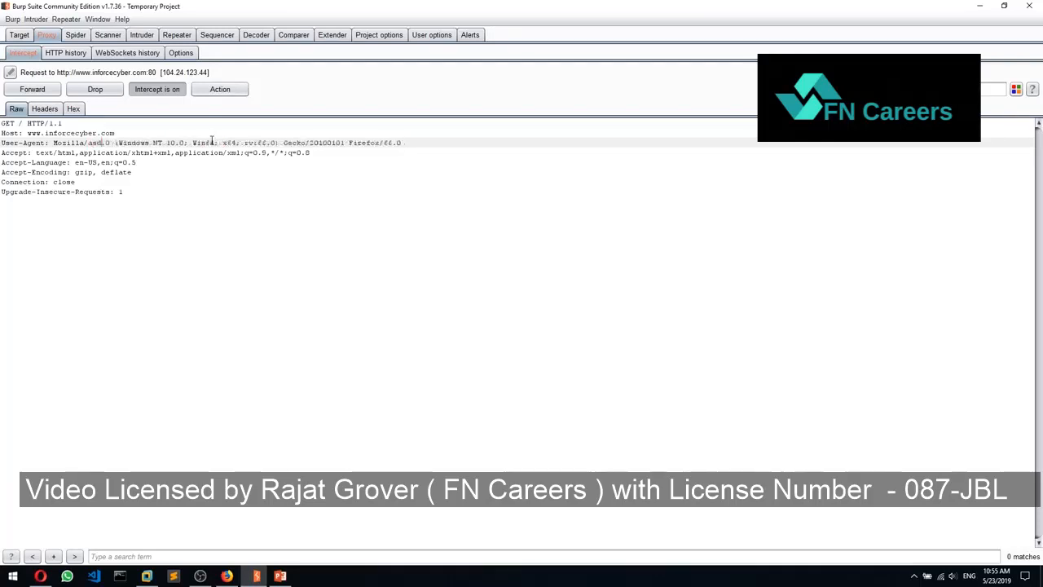
left_click_drag(175, 144, 133, 143)
left_click(187, 145)
type("Linux Debian")
left_click_drag(266, 144, 218, 143)
type("asdasdrvasd")
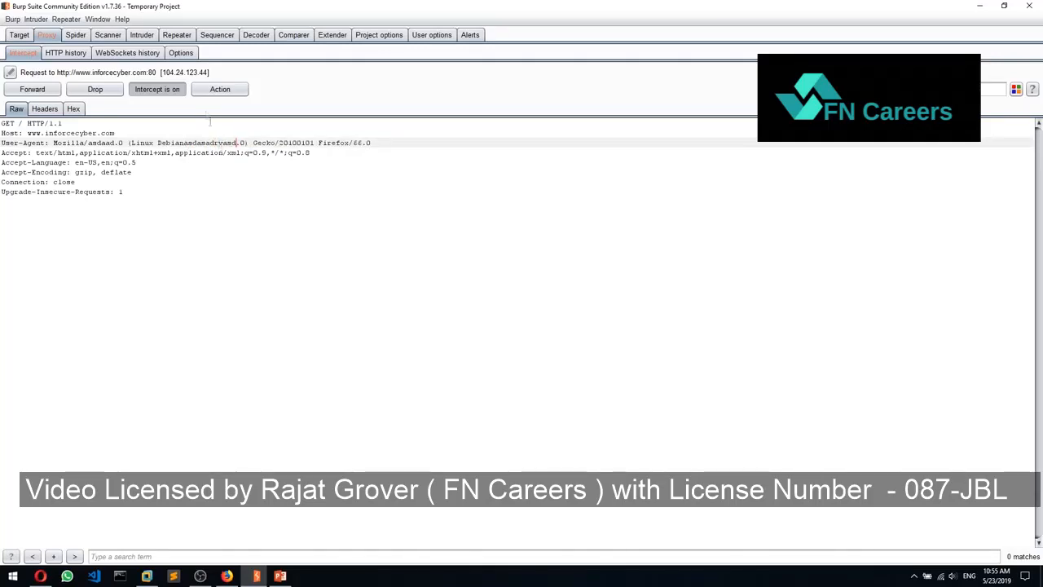
Switch to Firefox, open a new blank tab, and return to Burp Suite.
left_click(226, 575)
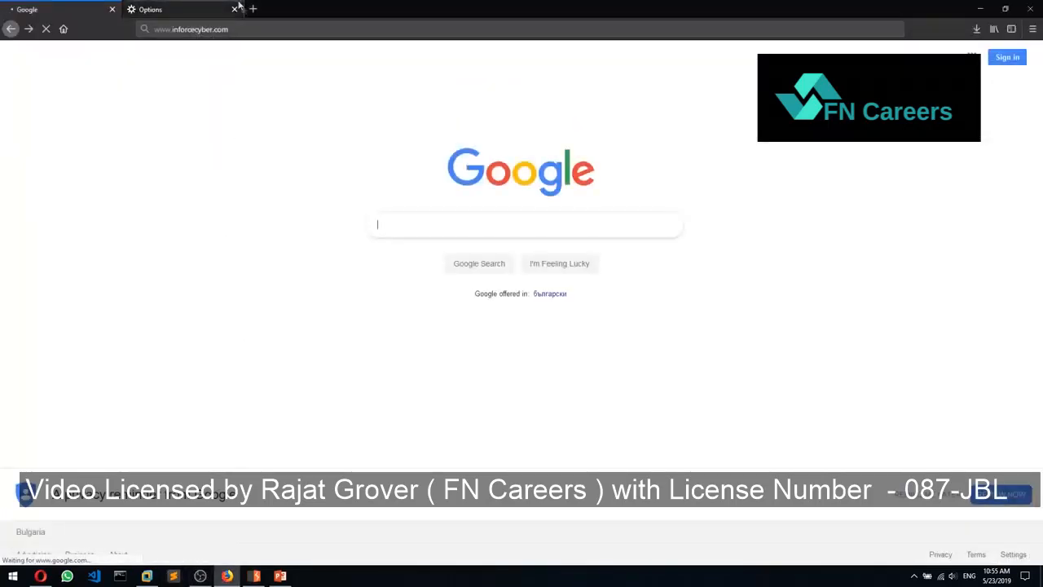
left_click(254, 9)
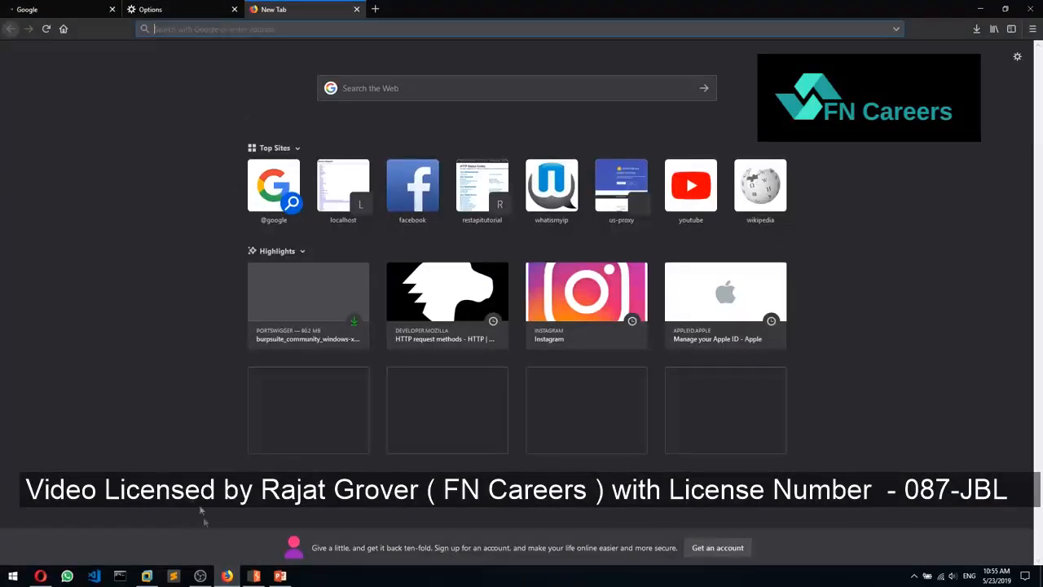
left_click(254, 575)
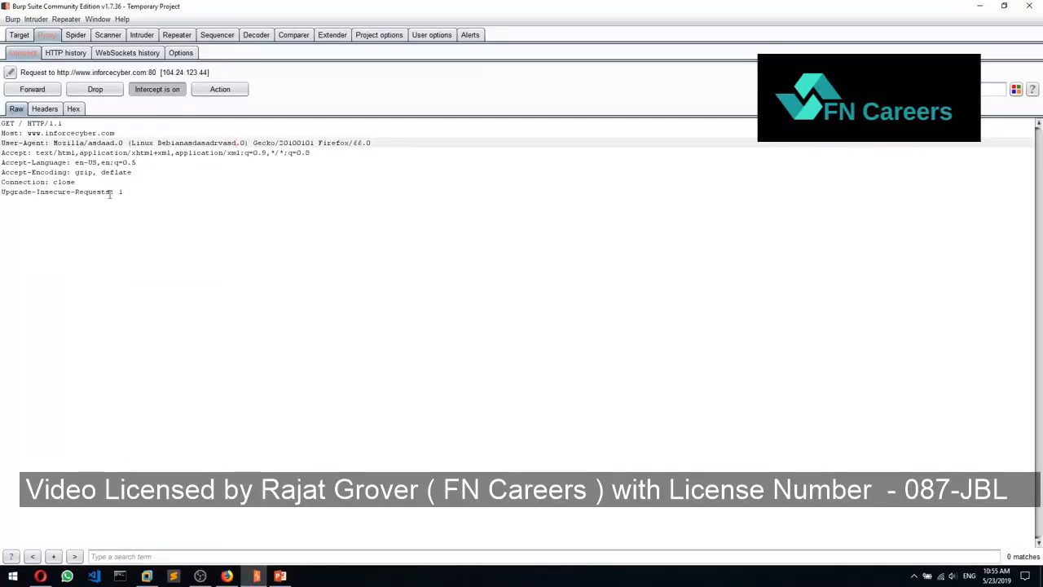
View the intercepted request as headers and as hex, and return to its raw text.
left_click(52, 110)
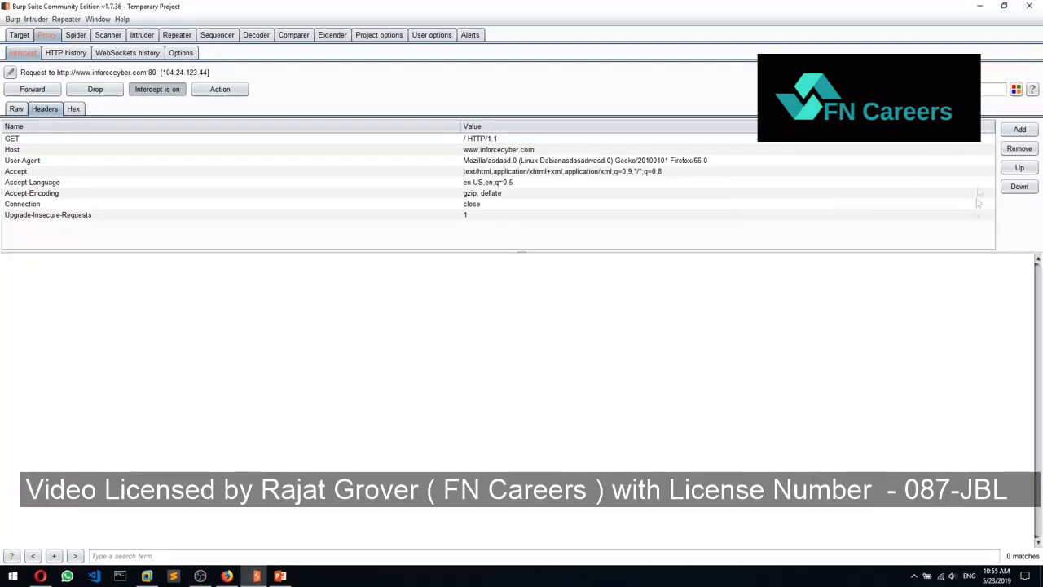
left_click(73, 108)
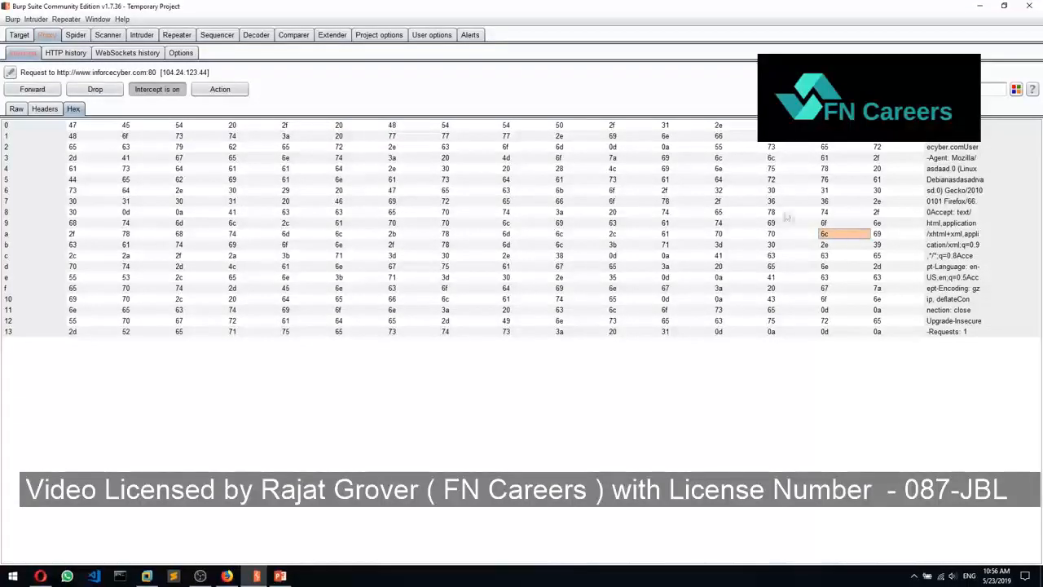
left_click(18, 109)
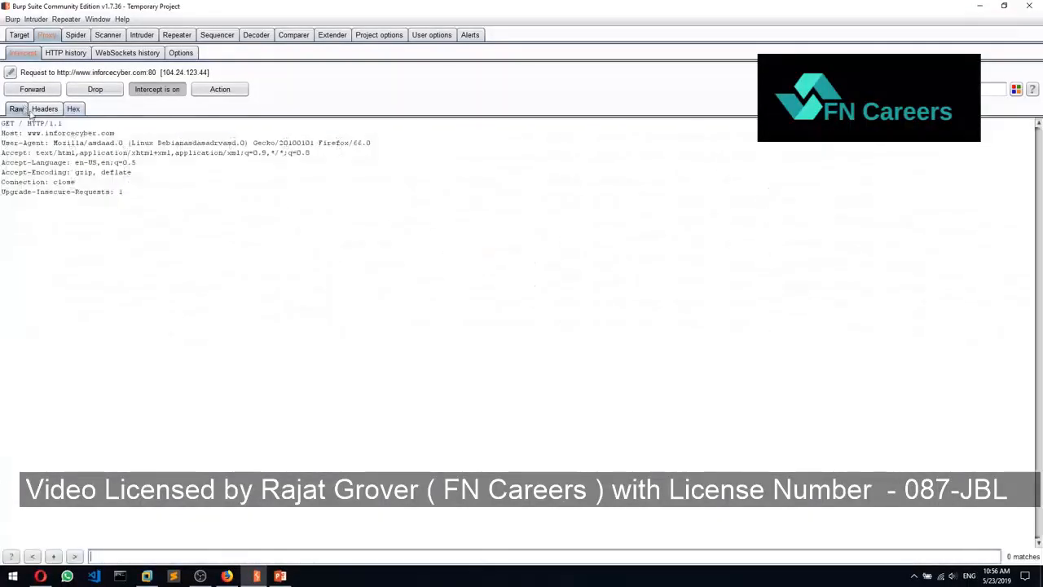
Review the actions available for the intercepted request, such as Send to Intruder and Send to Repeater, without running any.
left_click(245, 92)
left_click(292, 83)
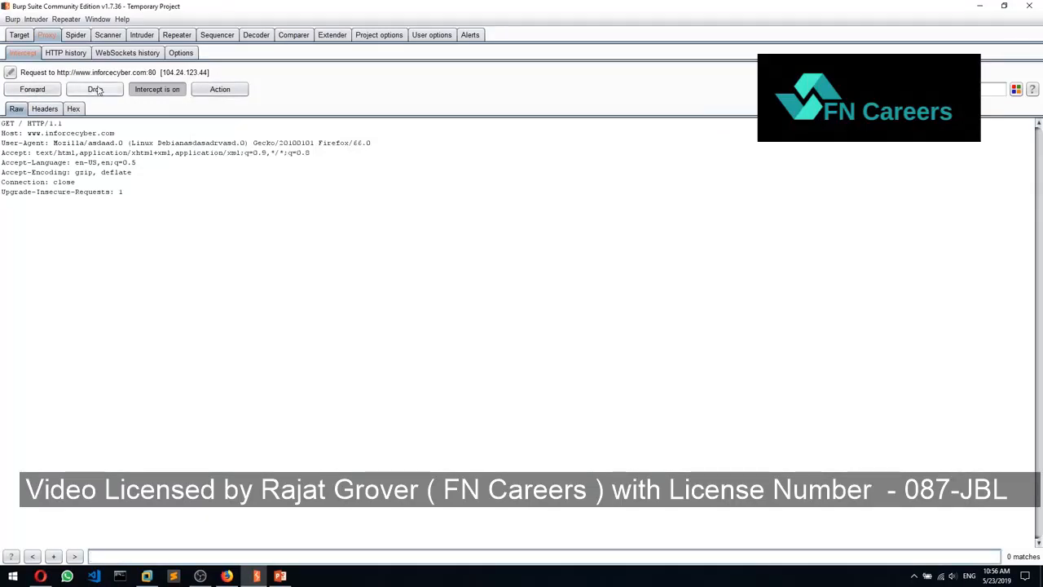
left_click(234, 92)
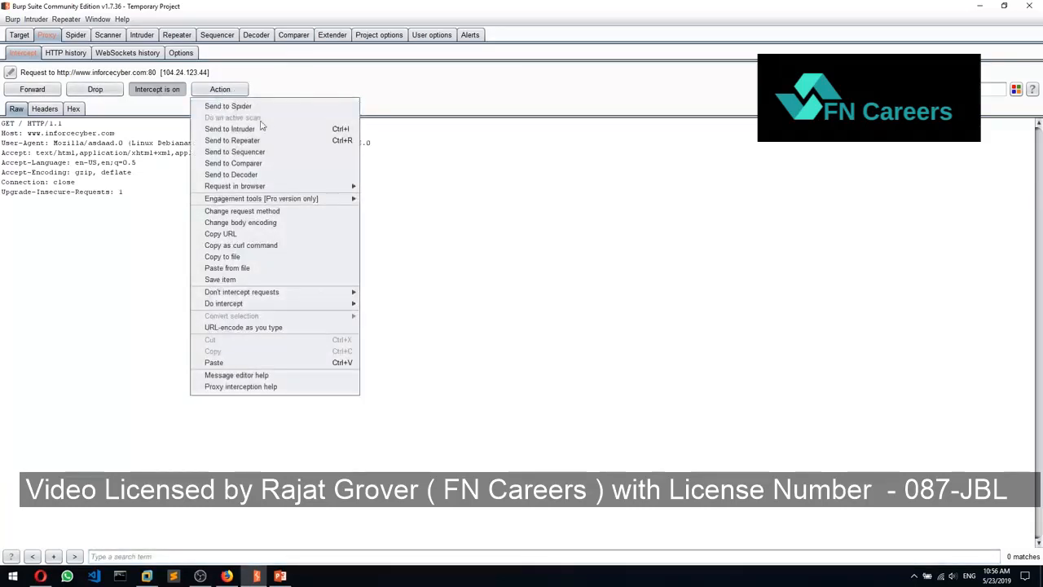
left_click(122, 204)
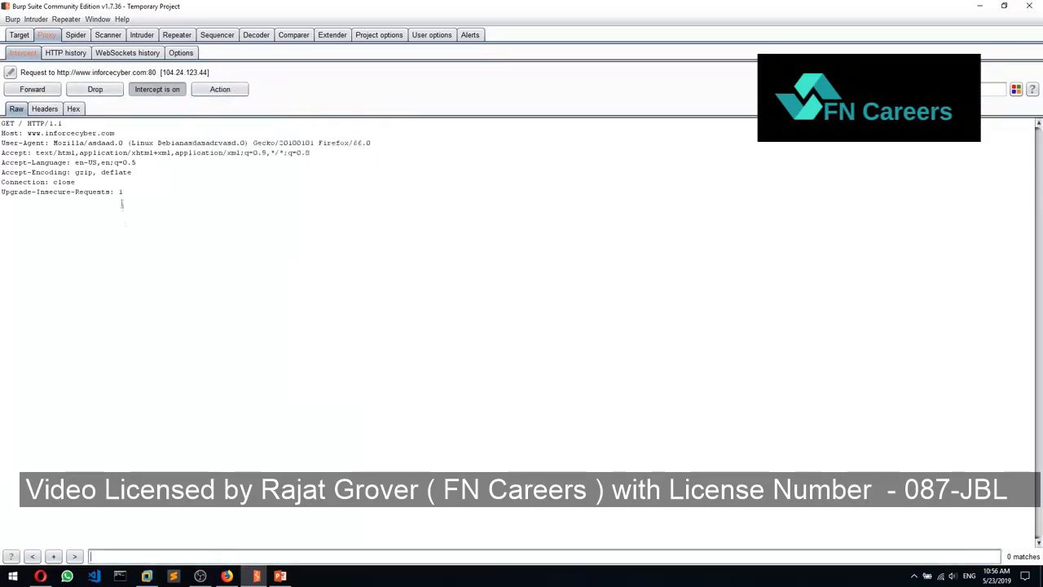
right_click(121, 202)
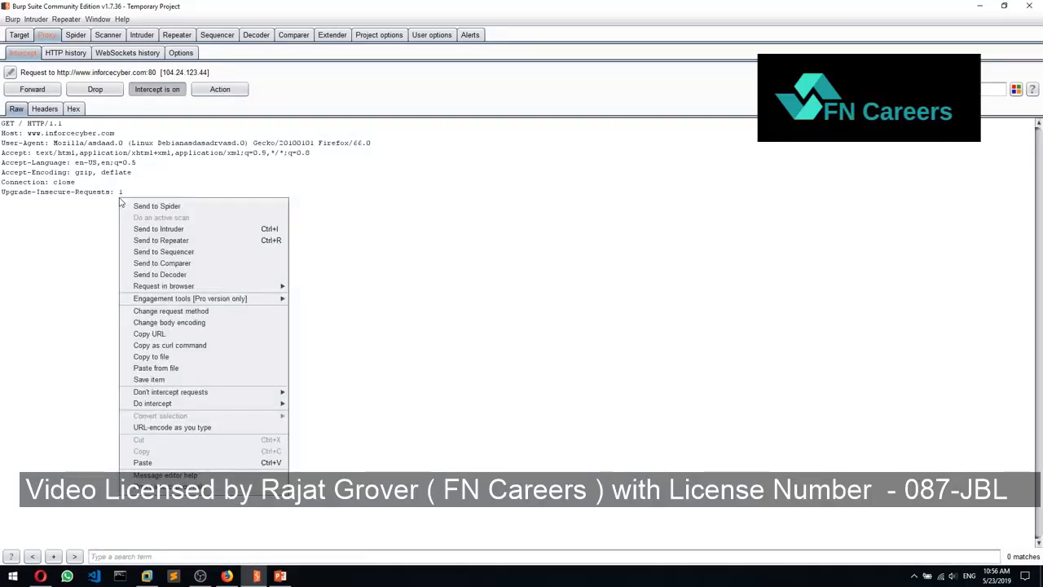
left_click(88, 166)
Drop the intercepted inforcecyber.com request and all the requests queued behind it.
left_click(79, 91)
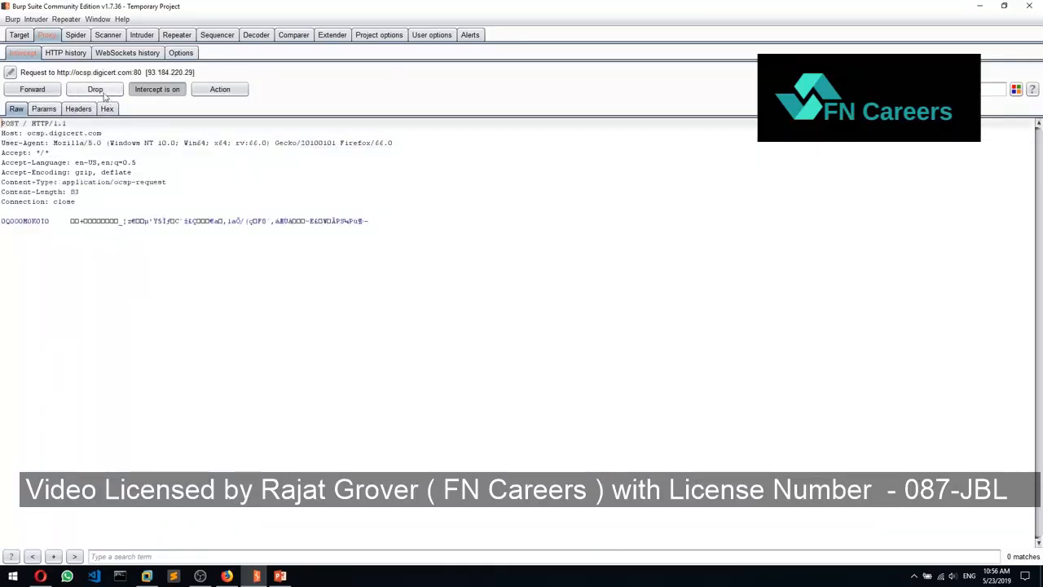
left_click(95, 90)
left_click(95, 89)
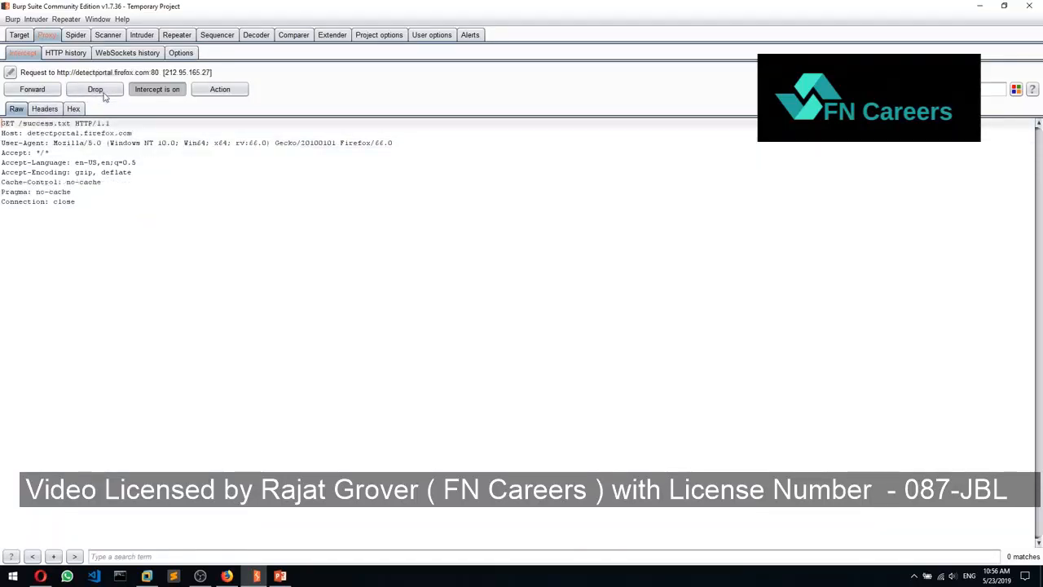
left_click(103, 95)
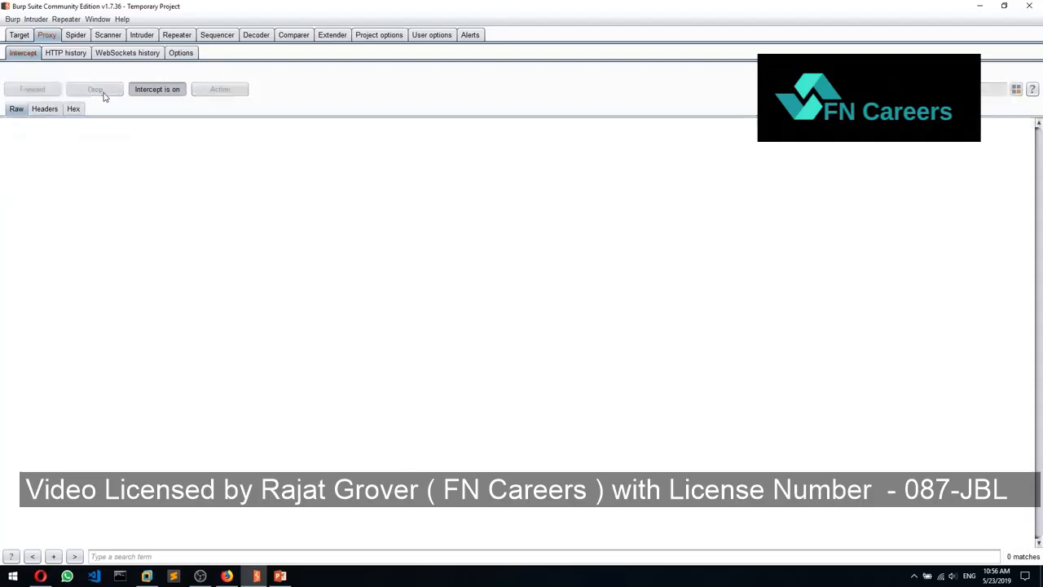
Switch to Firefox and check how the inforcecyber.com tab responds to the dropped request.
left_click(234, 578)
left_click(69, 6)
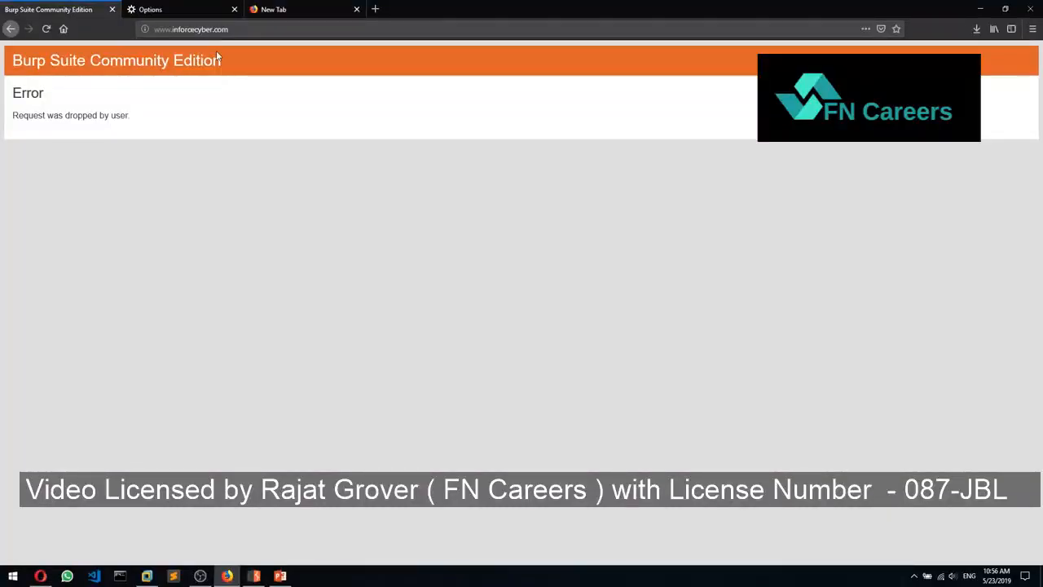
left_click_drag(139, 126, 84, 117)
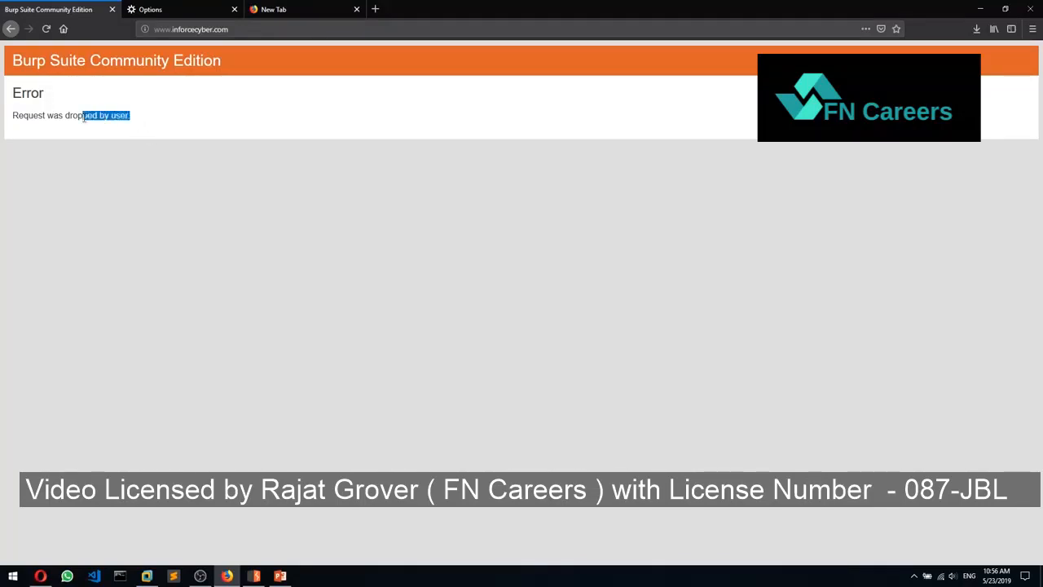
left_click(255, 575)
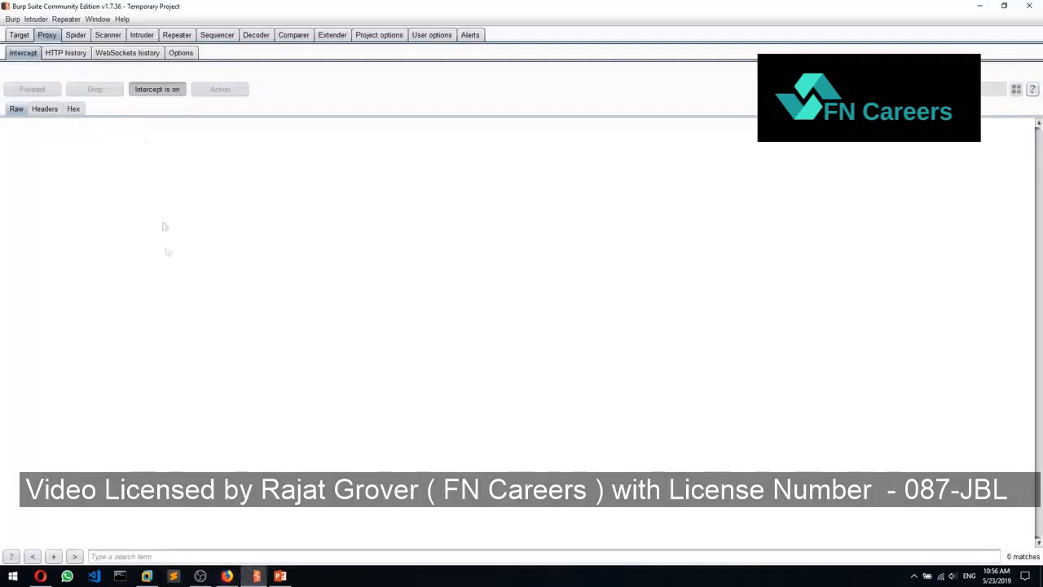
key("alt+Tab")
left_click(242, 30)
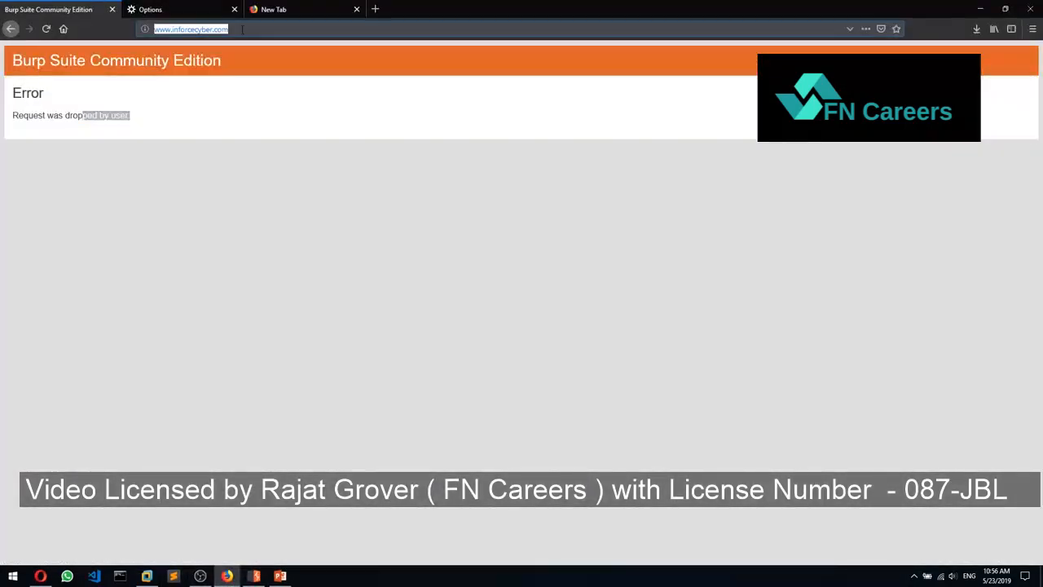
key("Return")
key("alt+Tab")
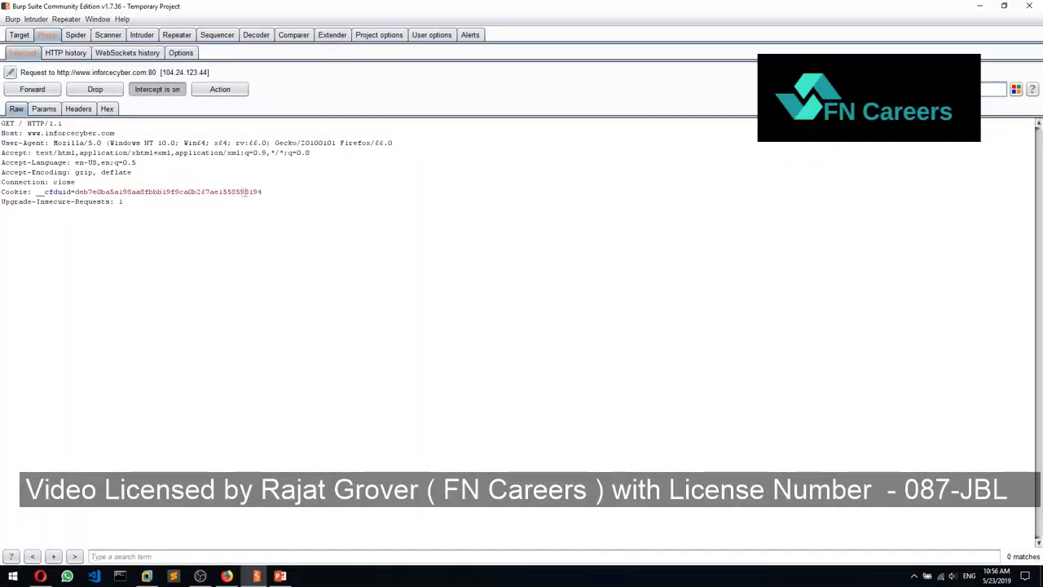
left_click_drag(262, 191, 101, 193)
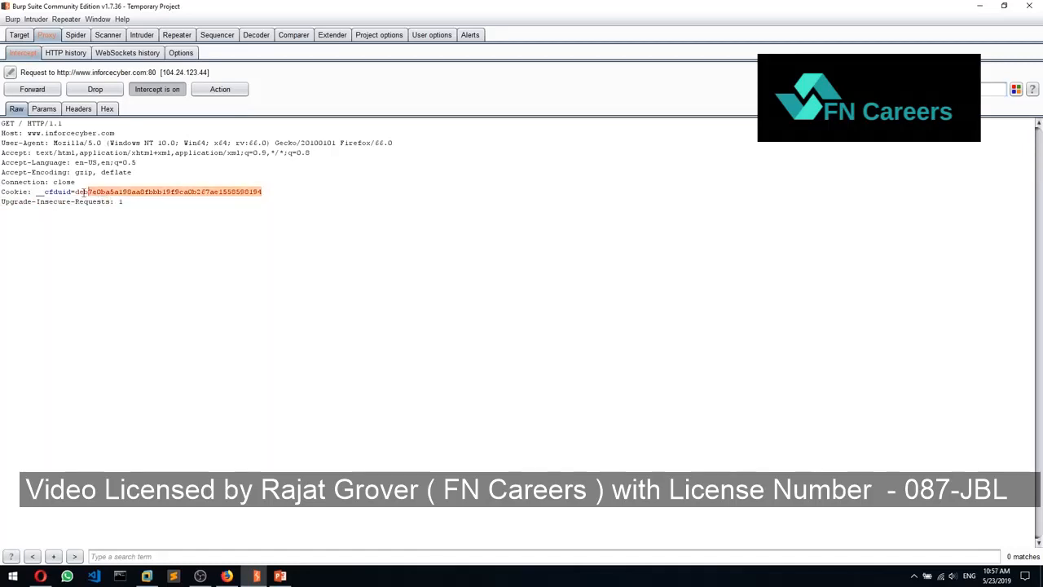
left_click(84, 191)
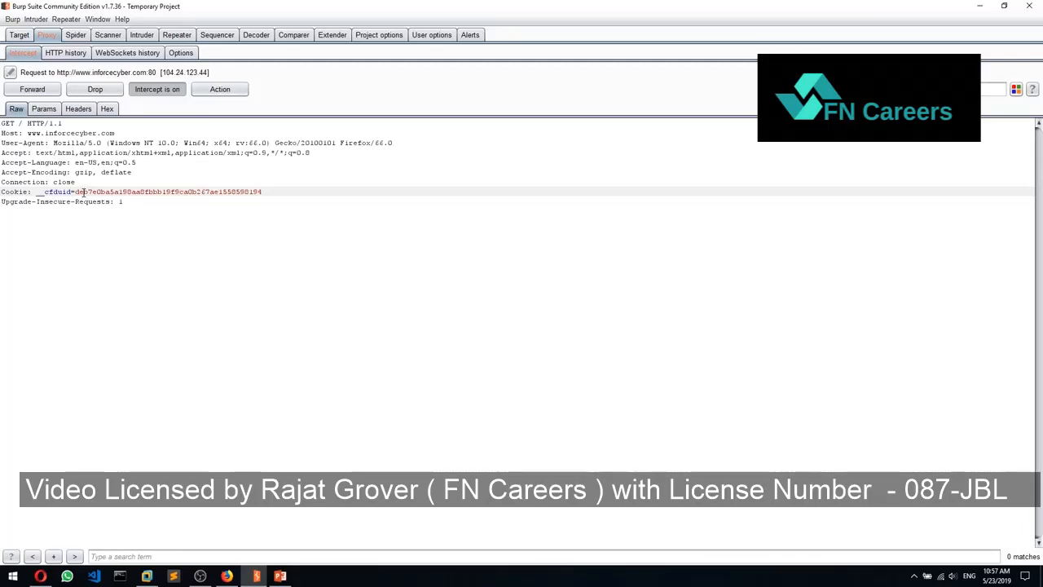
Forward the intercepted inforcecyber.com requests and switch to Firefox to view the site.
left_click(33, 91)
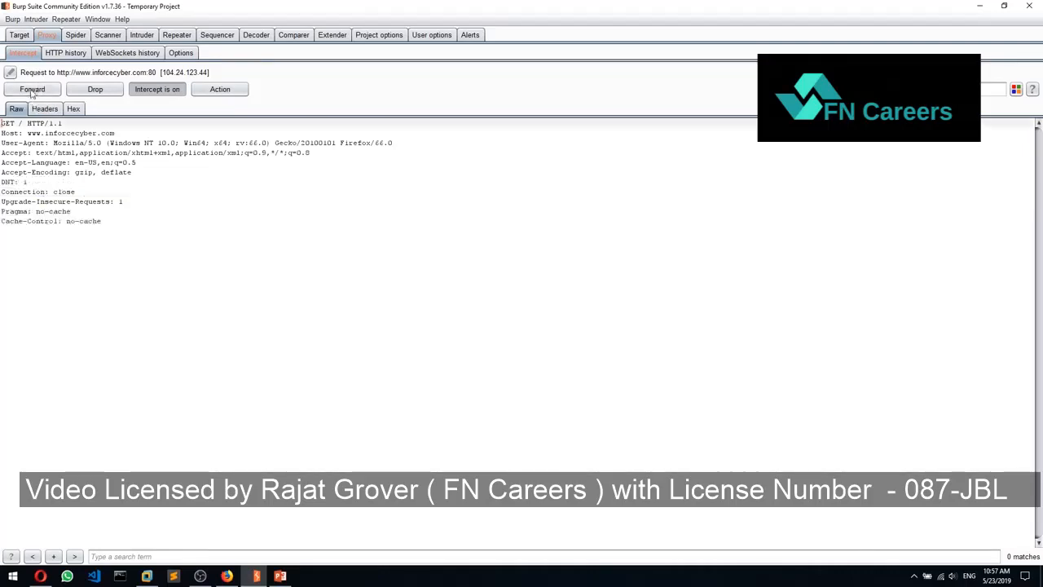
left_click(33, 91)
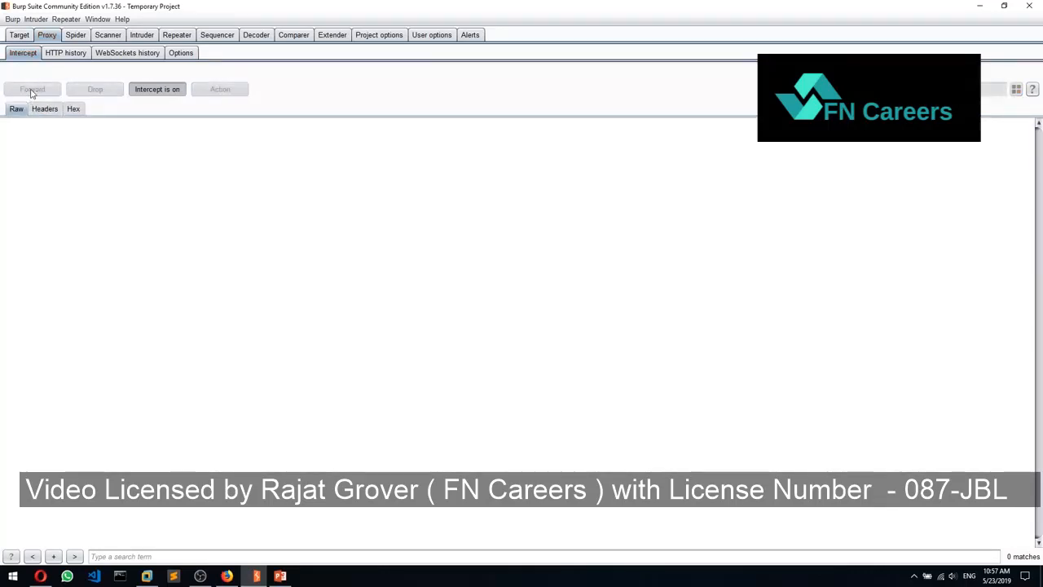
key("alt+Tab")
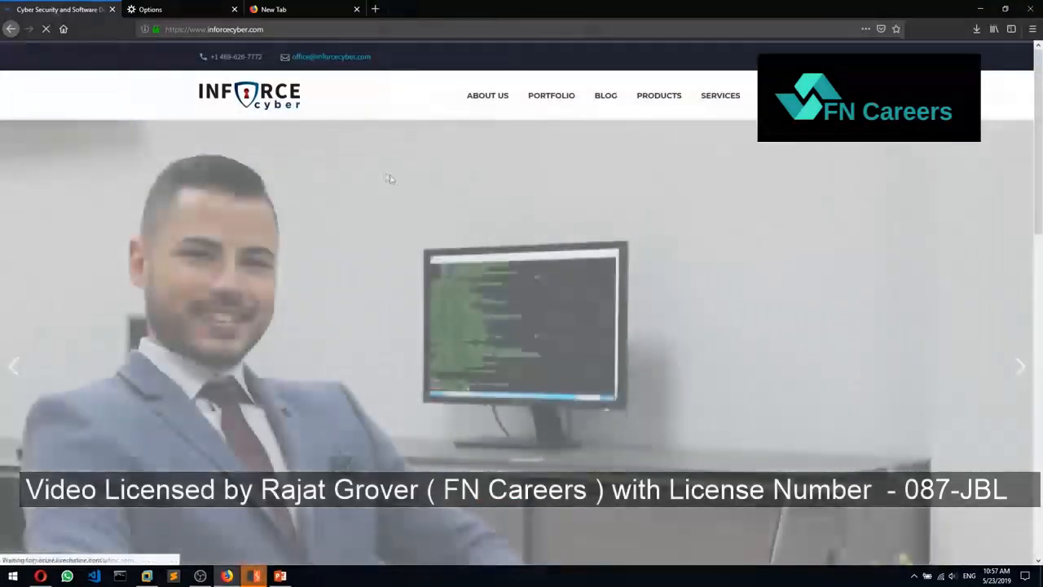
key("alt+Tab")
left_click(151, 88)
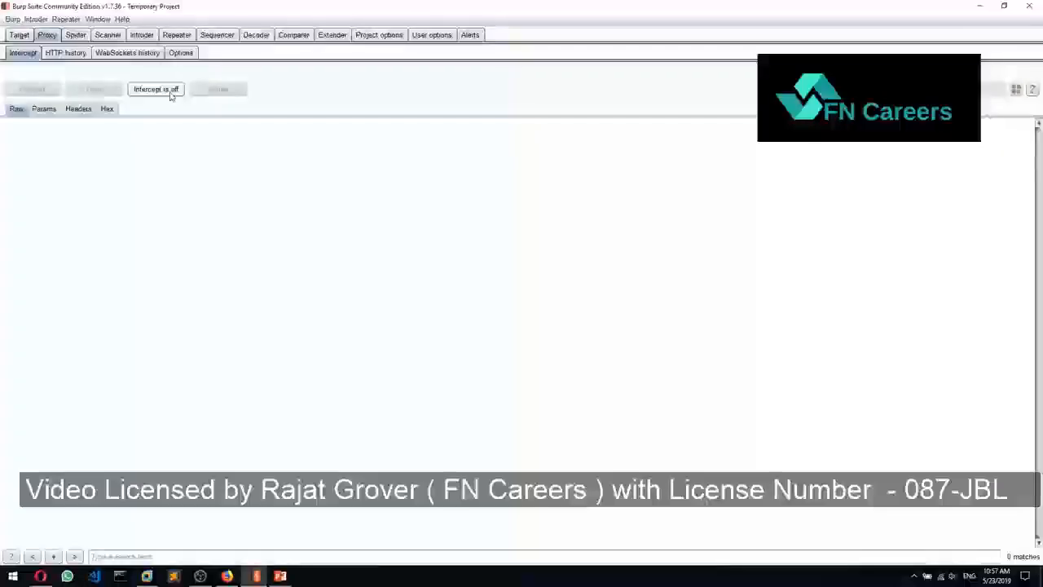
key("alt+Tab")
left_click(167, 30)
key("Return")
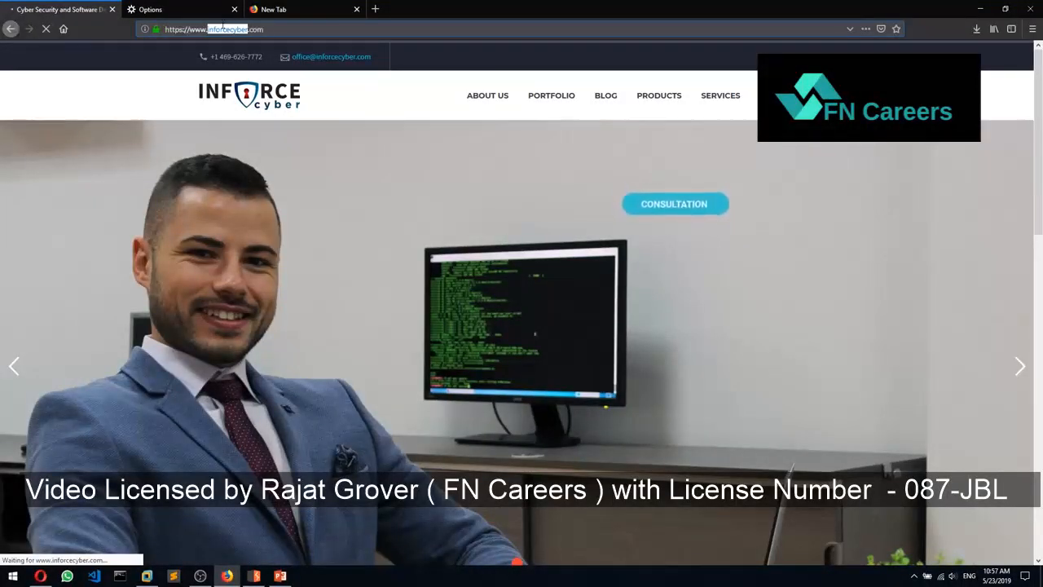
double_click(222, 29)
key("ctrl+a")
type("goo")
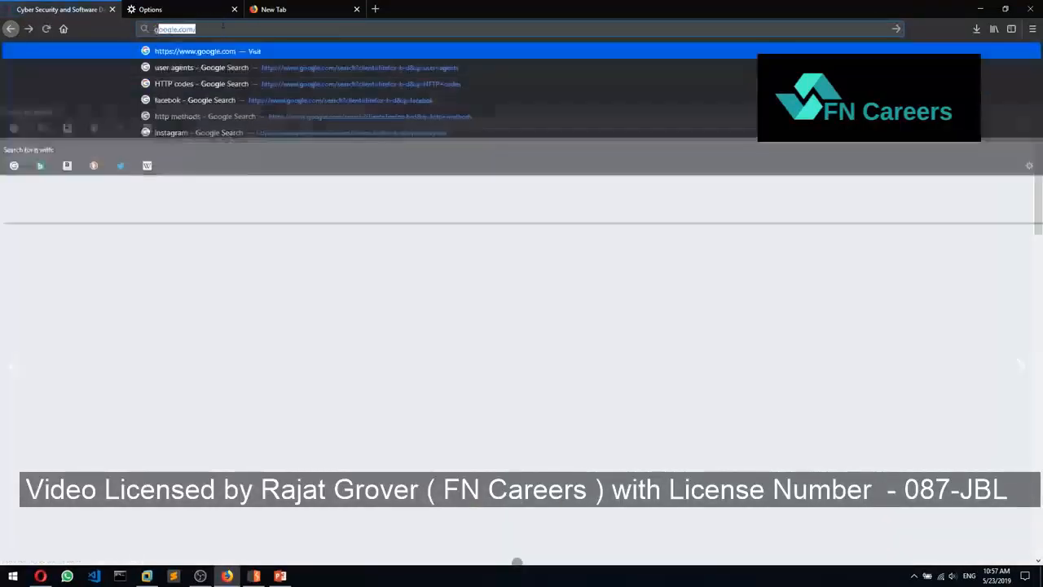
key("Return")
key("alt+Tab")
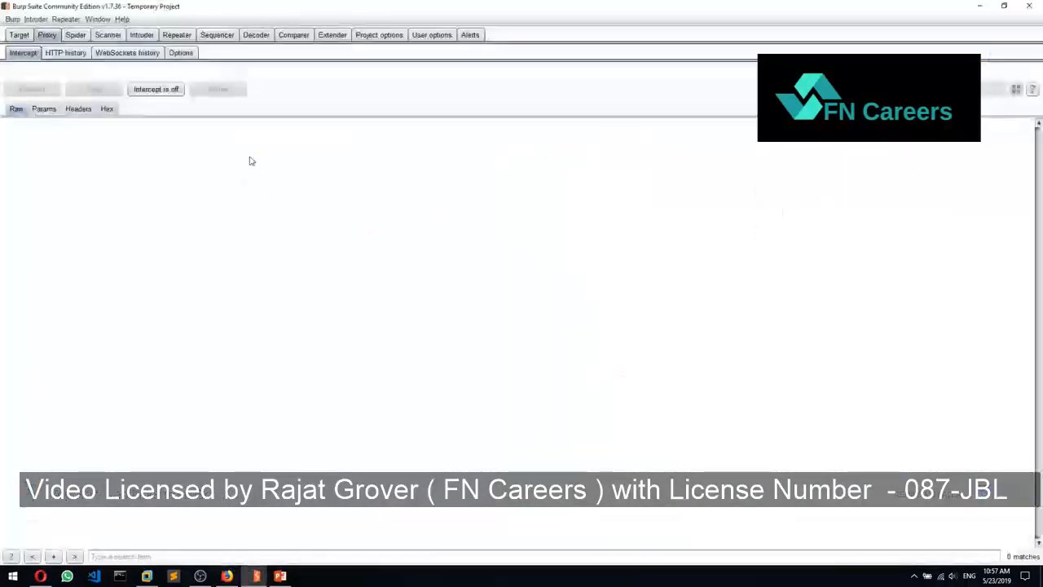
left_click(156, 96)
key("alt+Tab")
left_click(245, 29)
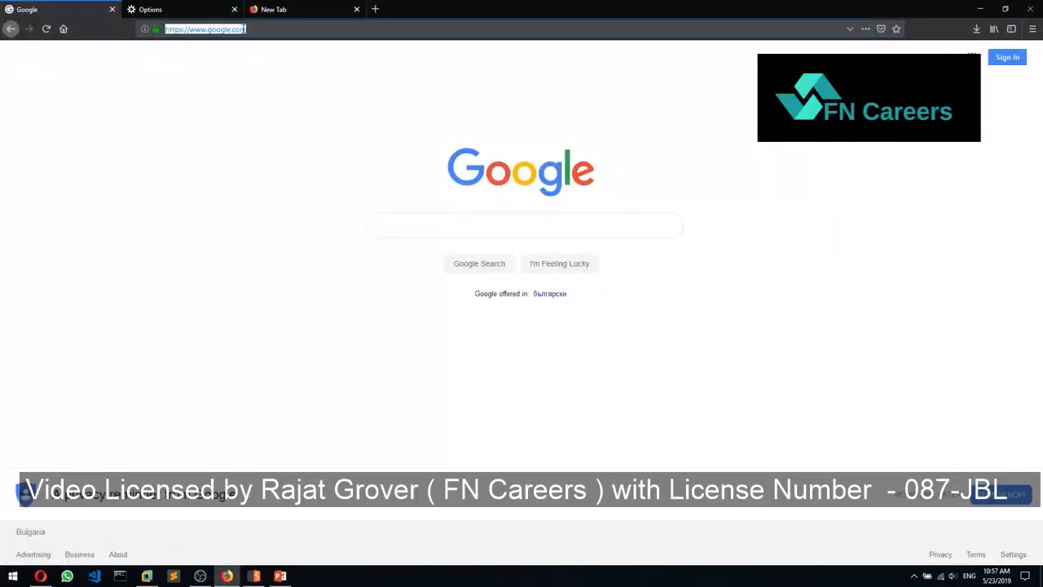
type("www.inforcecyber.com")
key("Return")
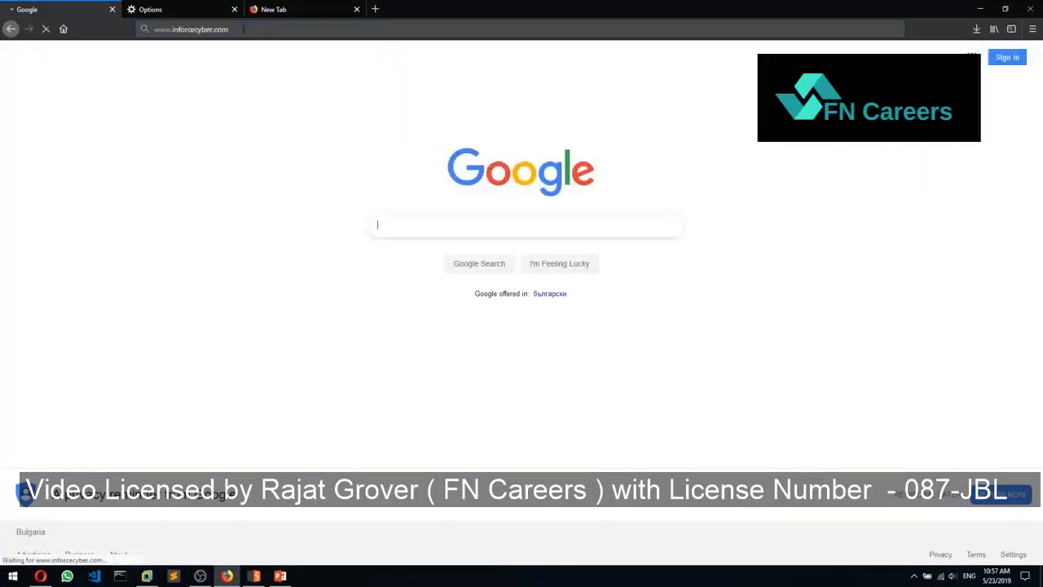
Check Burp Suite for the intercepted request, turn interception off, and return to the inforcecyber.com page in Firefox.
key("alt+Tab")
key("alt+Tab")
key("alt+Tab")
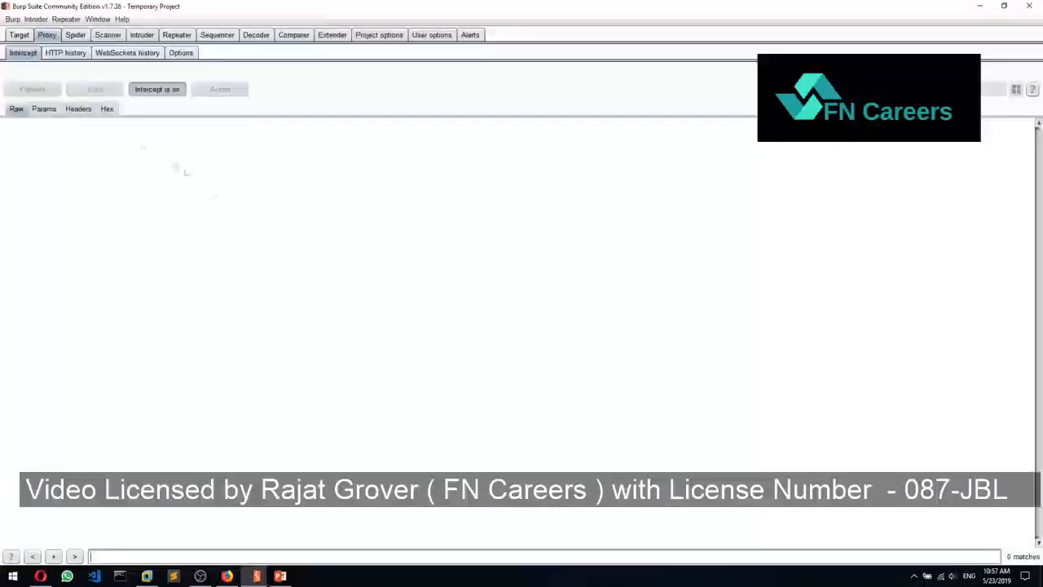
left_click(156, 89)
key("alt+Tab")
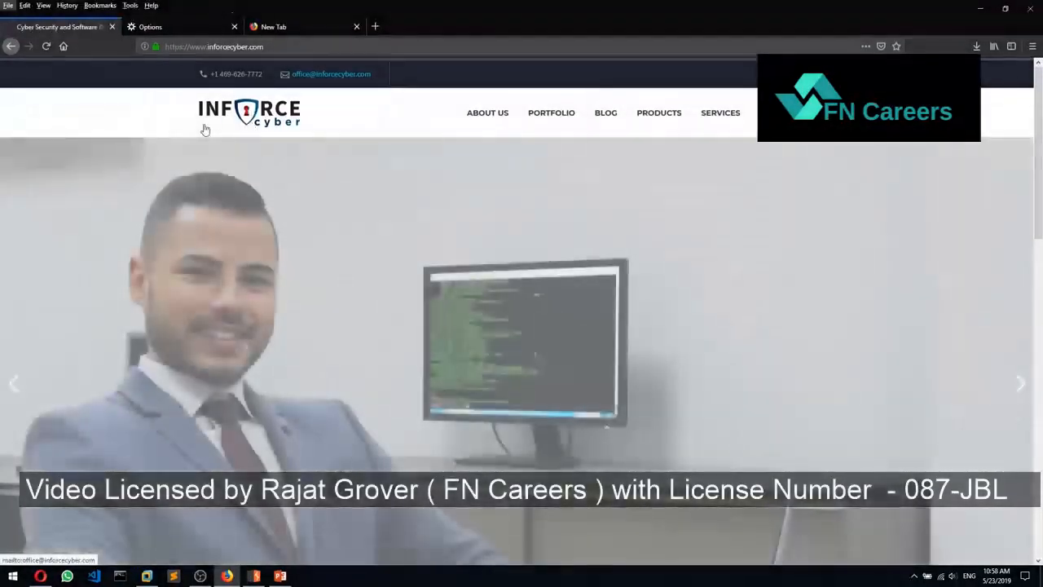
key("alt+Tab")
left_click(162, 93)
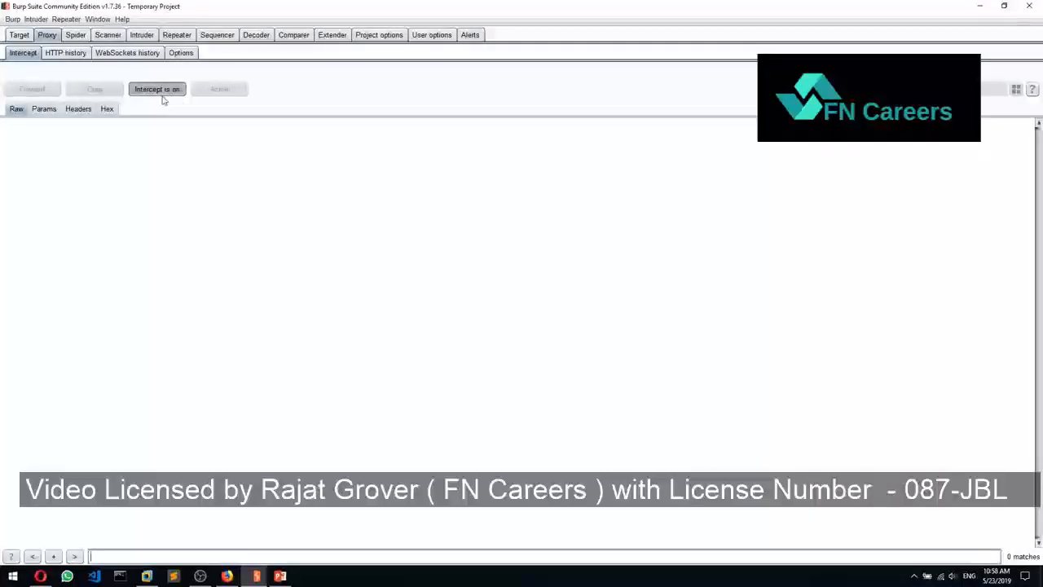
key("alt+Tab")
left_click(193, 30)
key("Return")
key("alt+Tab")
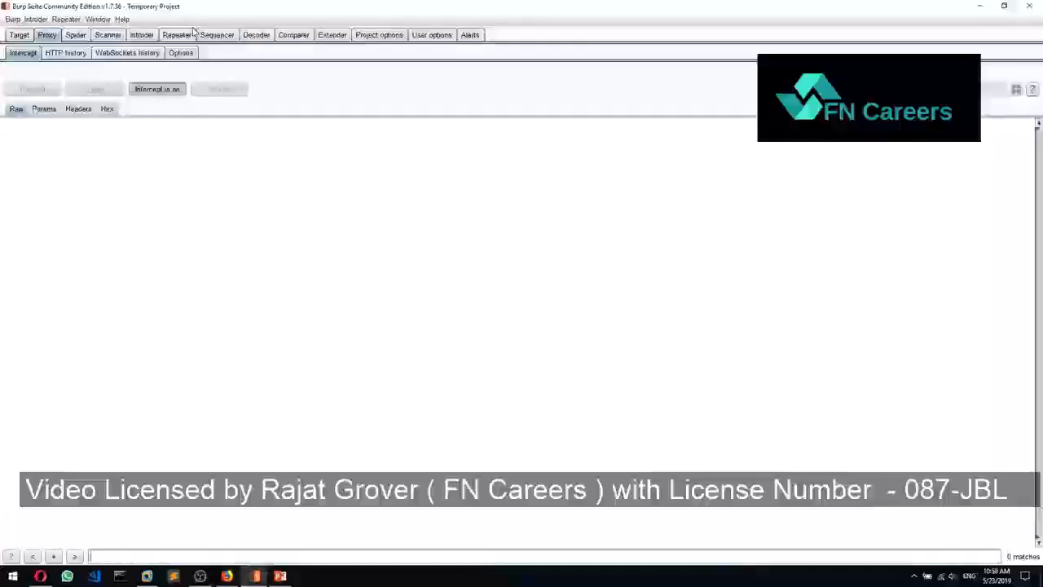
Compare the inforcecyber.com page in Firefox with Burp Suite's intercept view to check whether the request is caught.
key("alt+Tab")
key("alt+Tab")
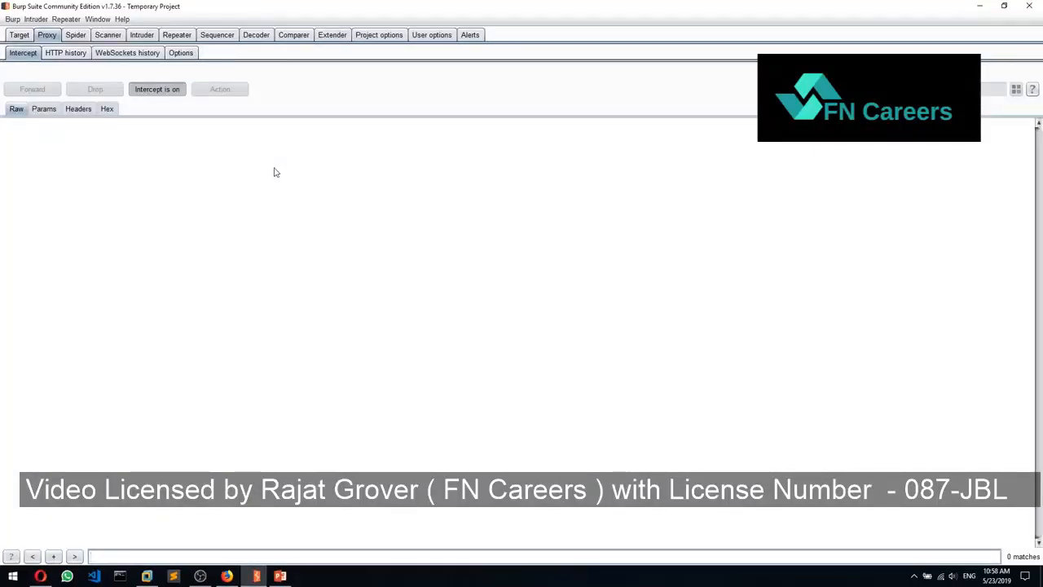
key("alt+Tab")
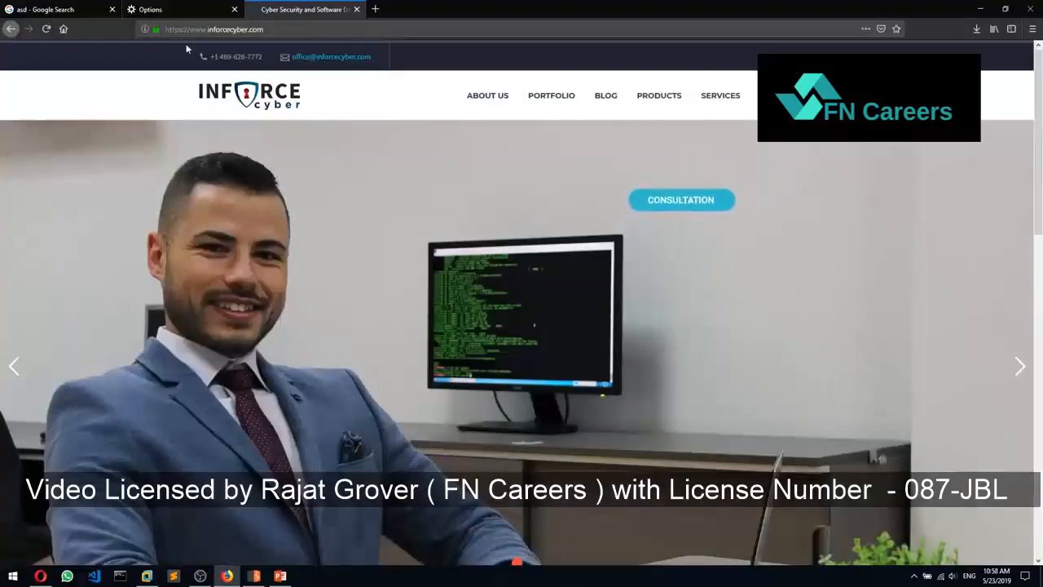
key("alt+Tab")
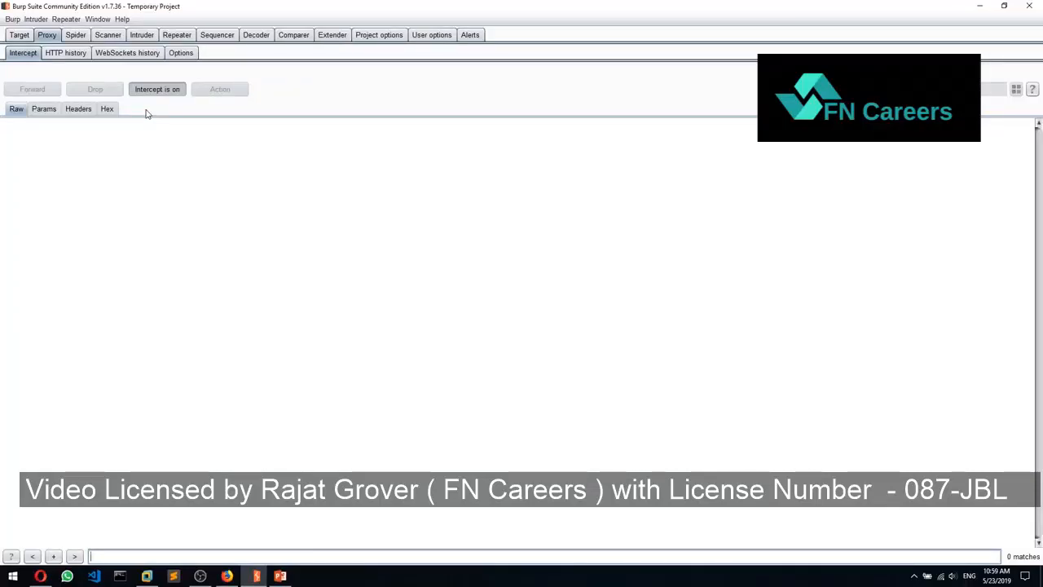
key("alt+Tab")
left_click(373, 9)
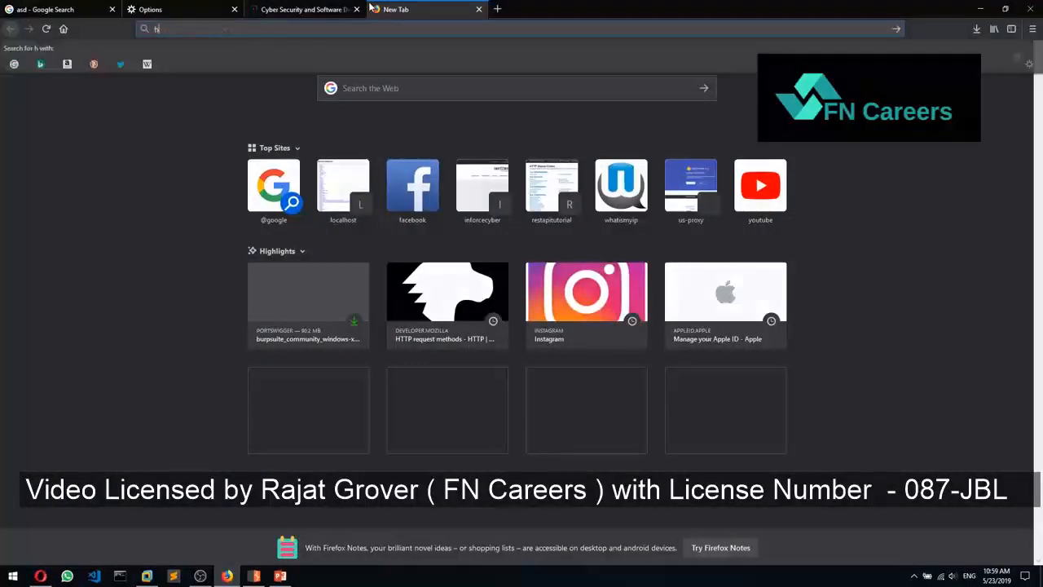
type("http://burp")
key("Return")
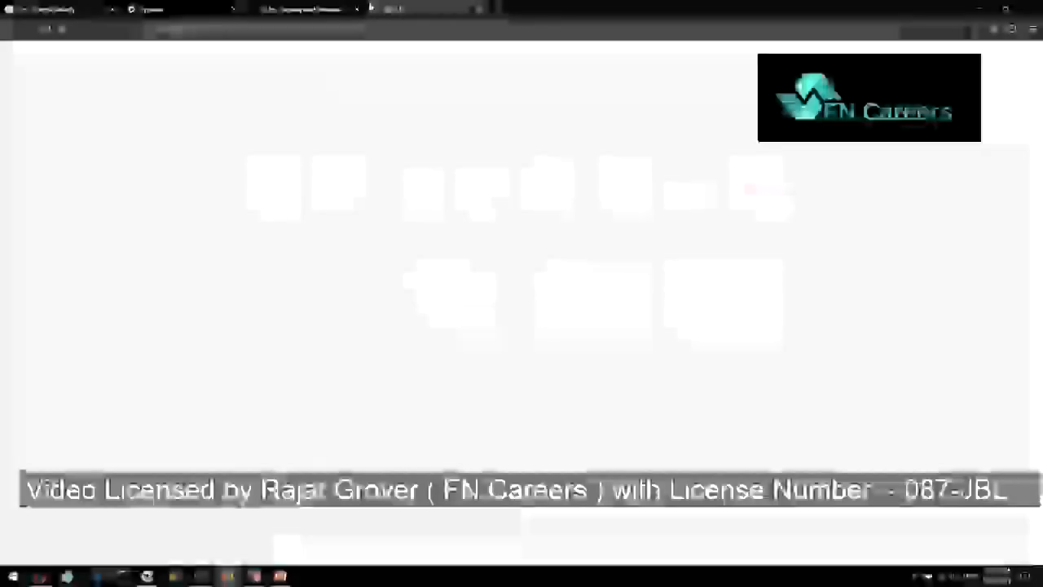
left_click(1007, 62)
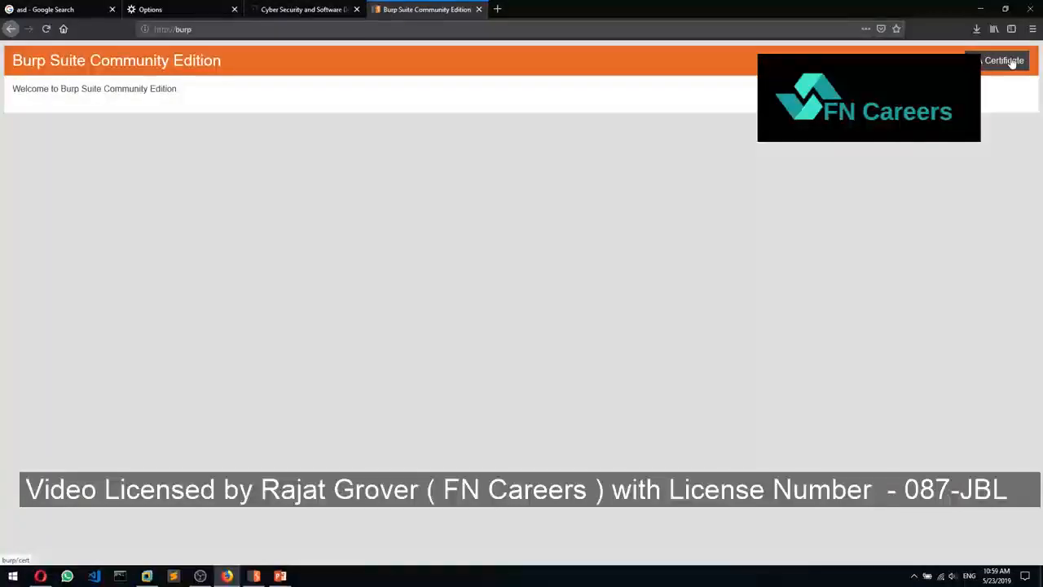
left_click(565, 347)
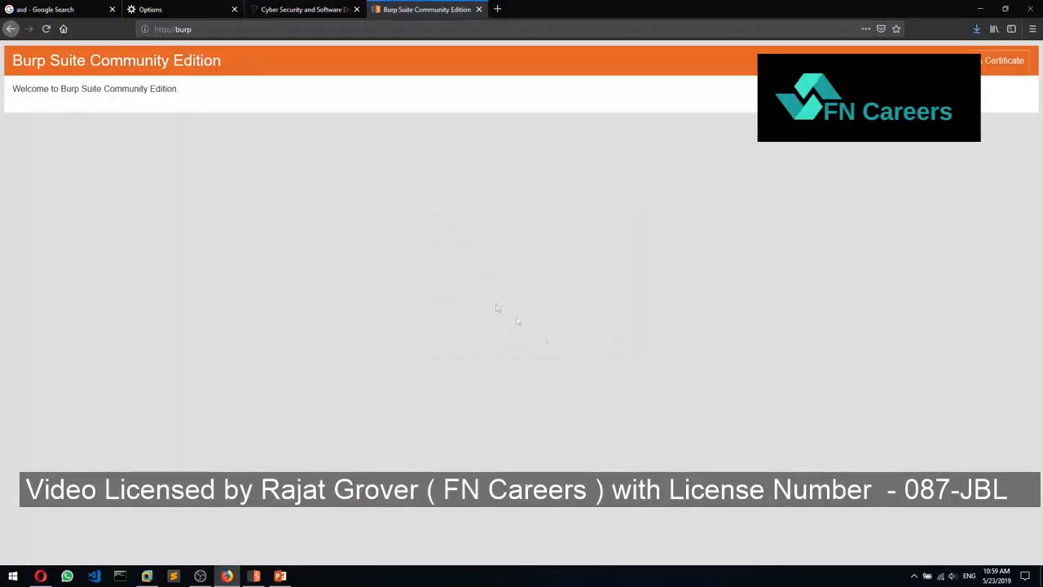
Place the downloaded cacert file on the Desktop and close the file window.
left_click(974, 57)
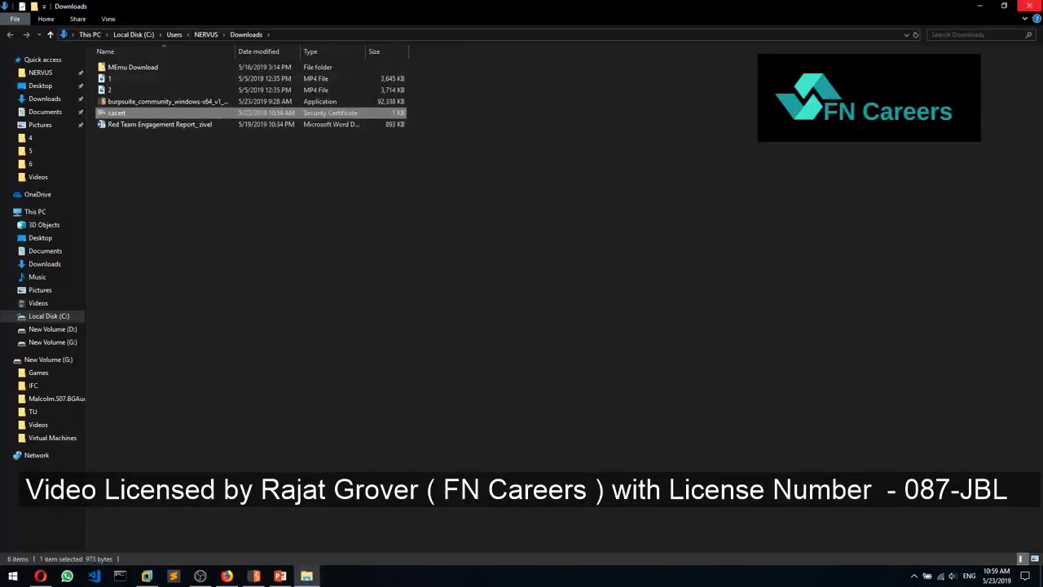
left_click(40, 85)
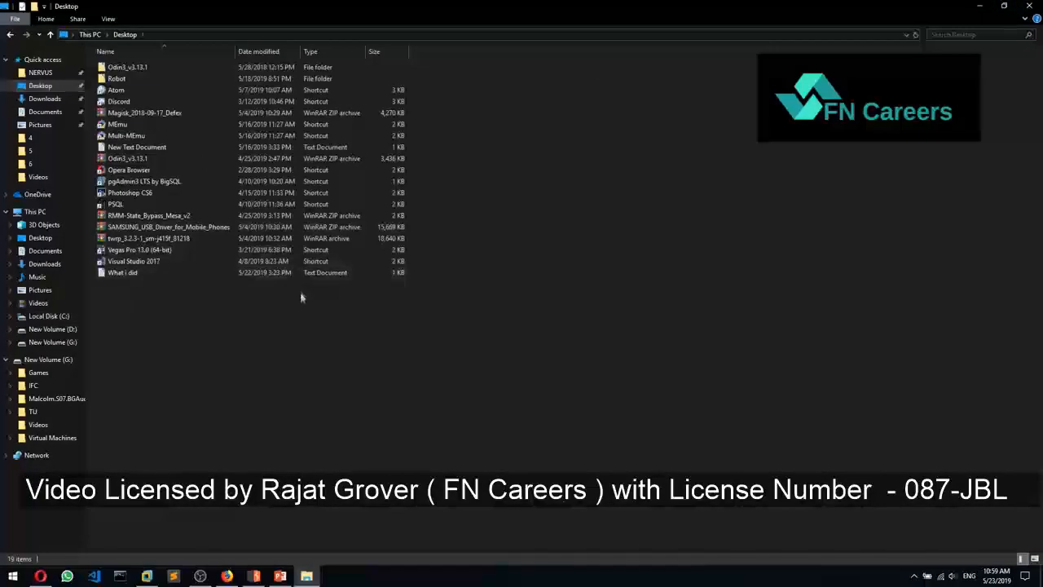
key("ctrl+v")
left_click(1029, 5)
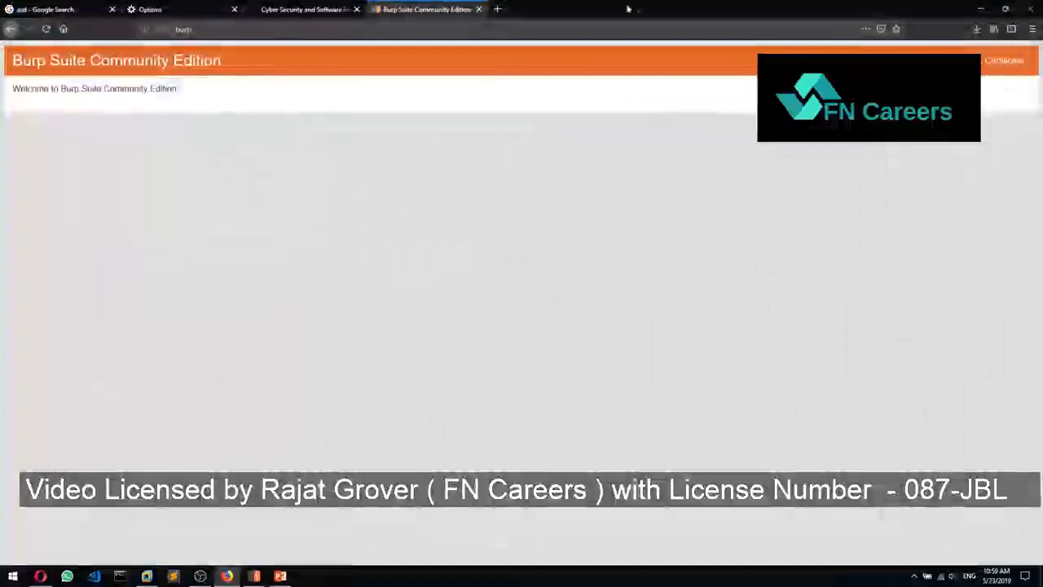
Open Firefox's Certificate Manager from the Privacy & Security options.
left_click(1032, 28)
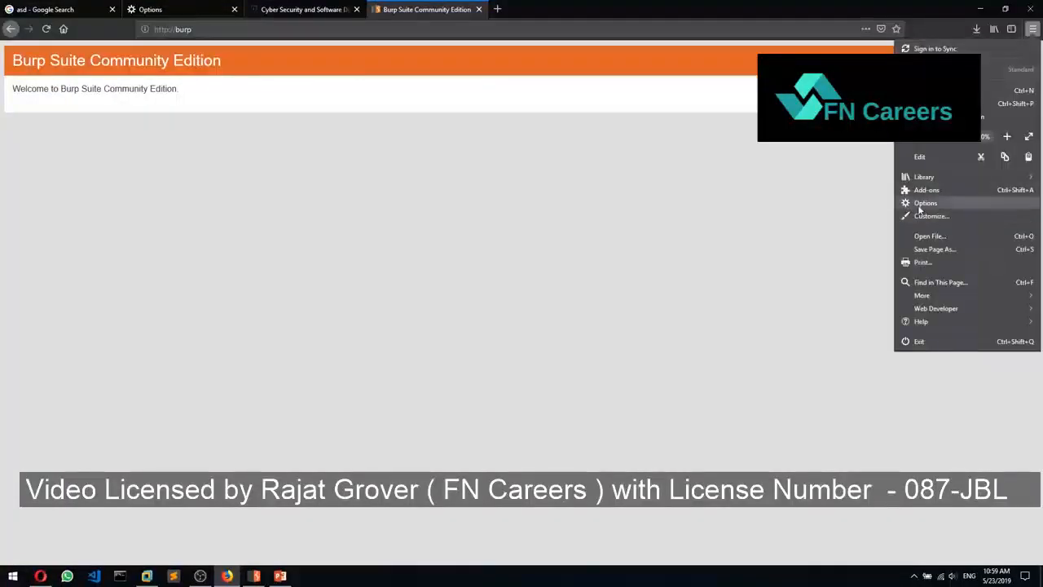
left_click(904, 207)
left_click(72, 171)
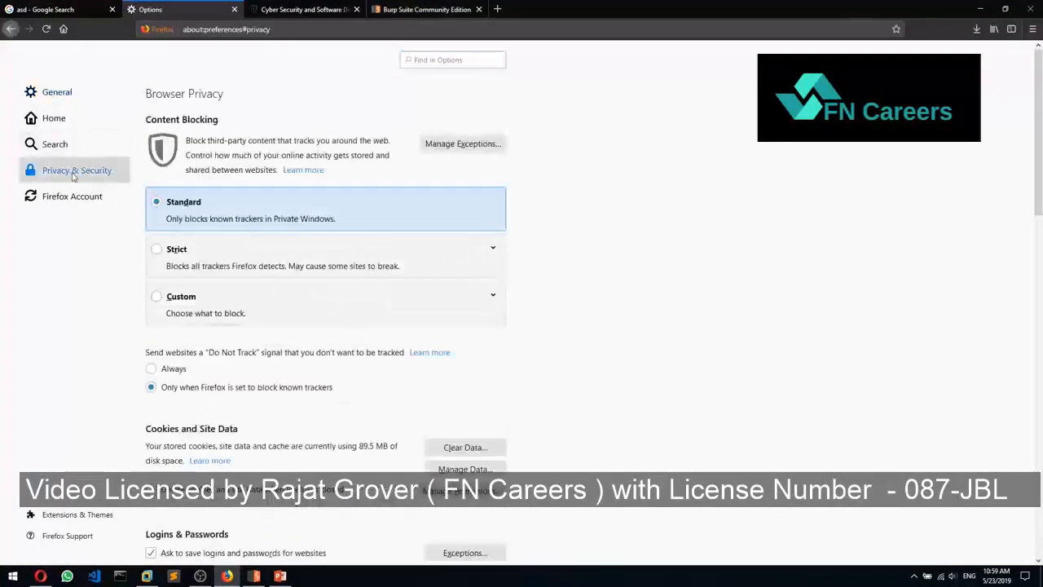
scroll(342, 388, "down", 15)
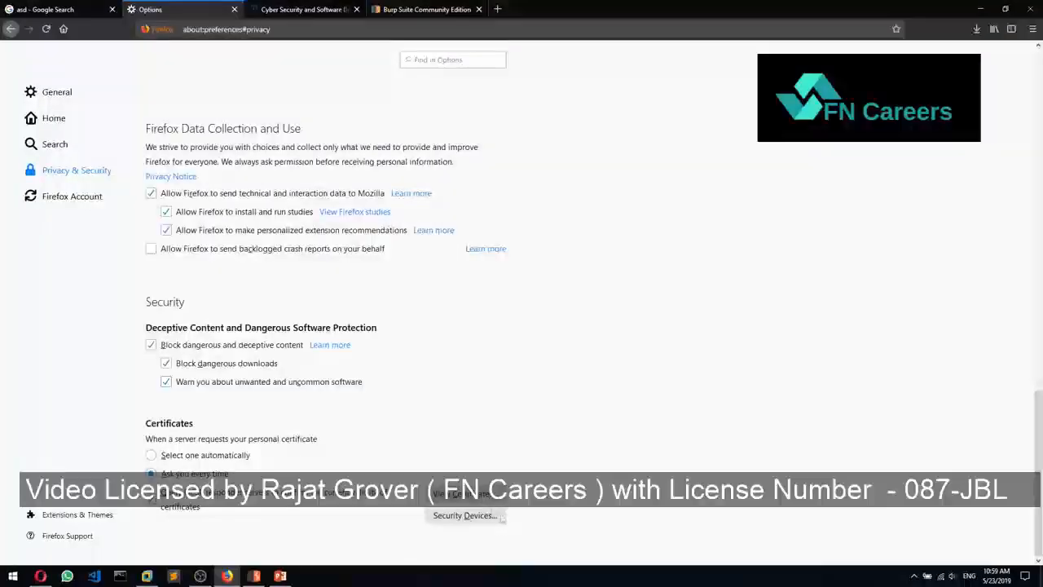
left_click(461, 493)
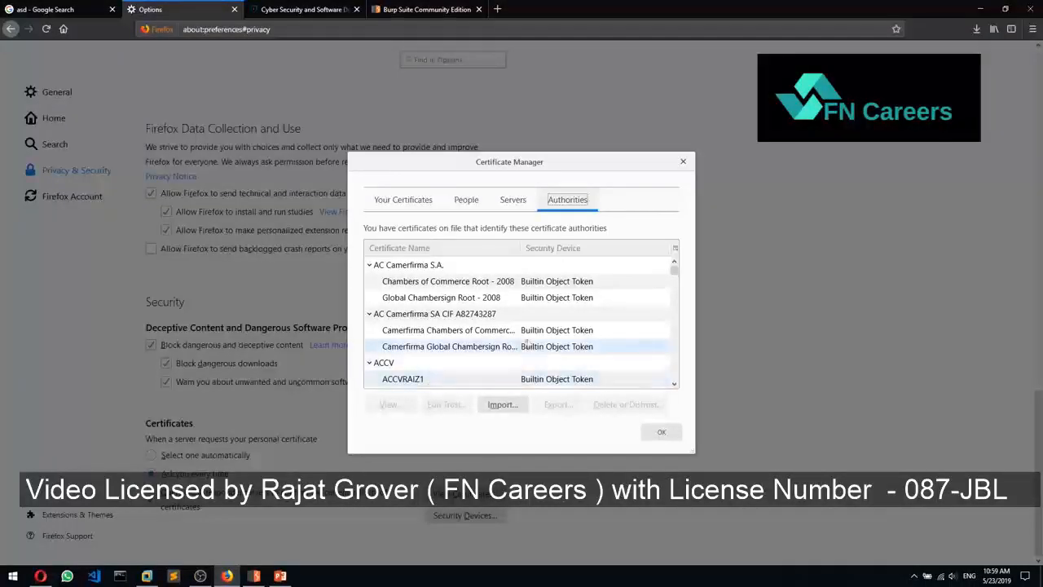
Import cacert from the Desktop as a certificate authority trusted to identify websites and email users.
left_click(516, 403)
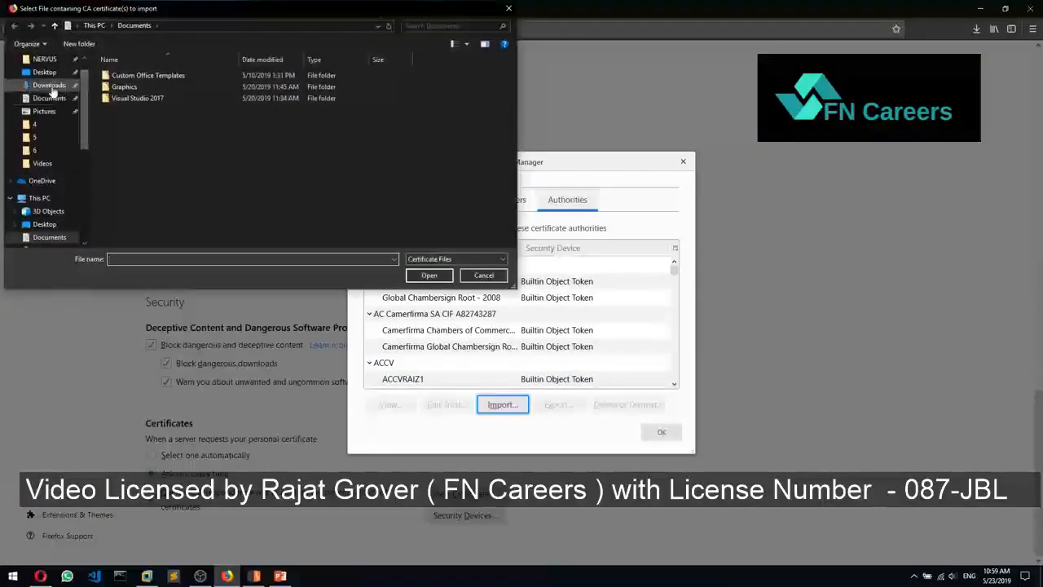
left_click(49, 85)
left_click(45, 72)
double_click(138, 99)
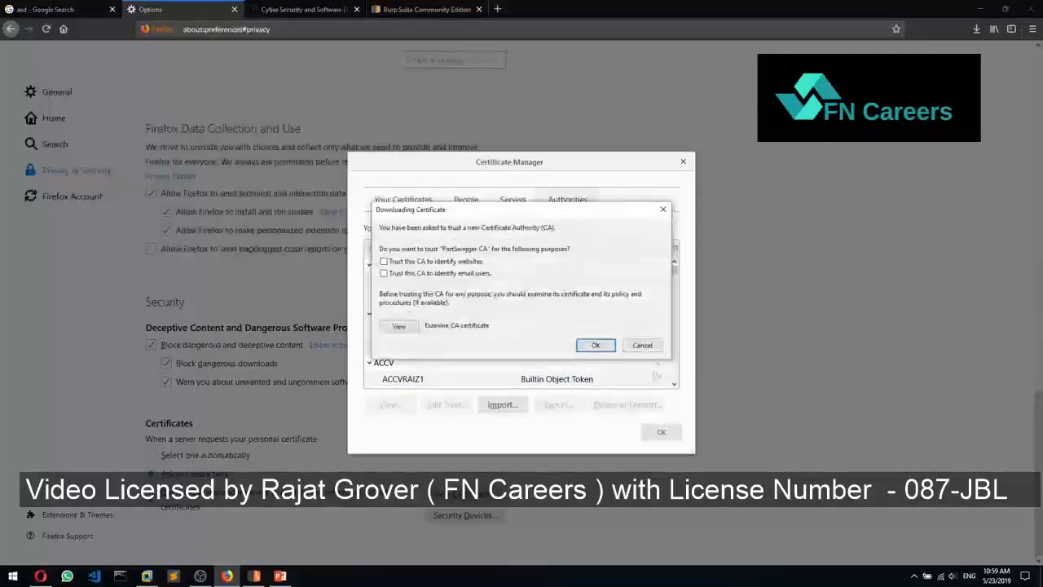
left_click(430, 263)
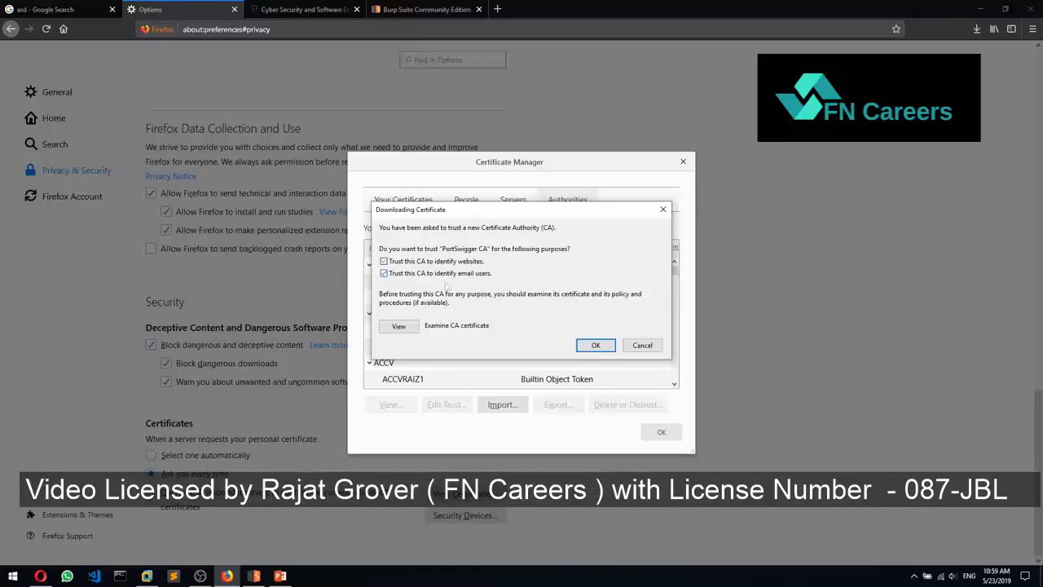
left_click(597, 345)
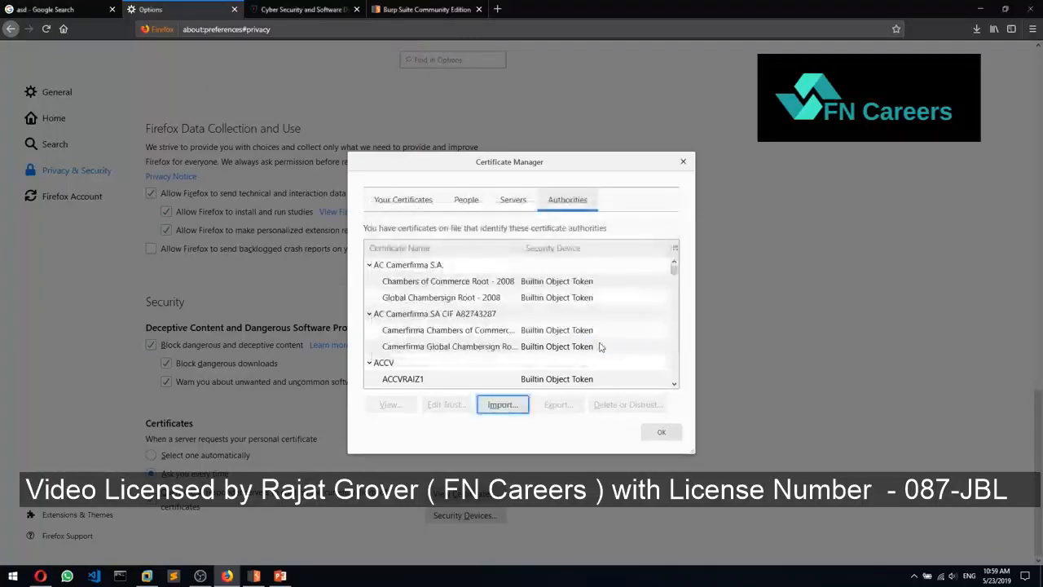
left_click(656, 432)
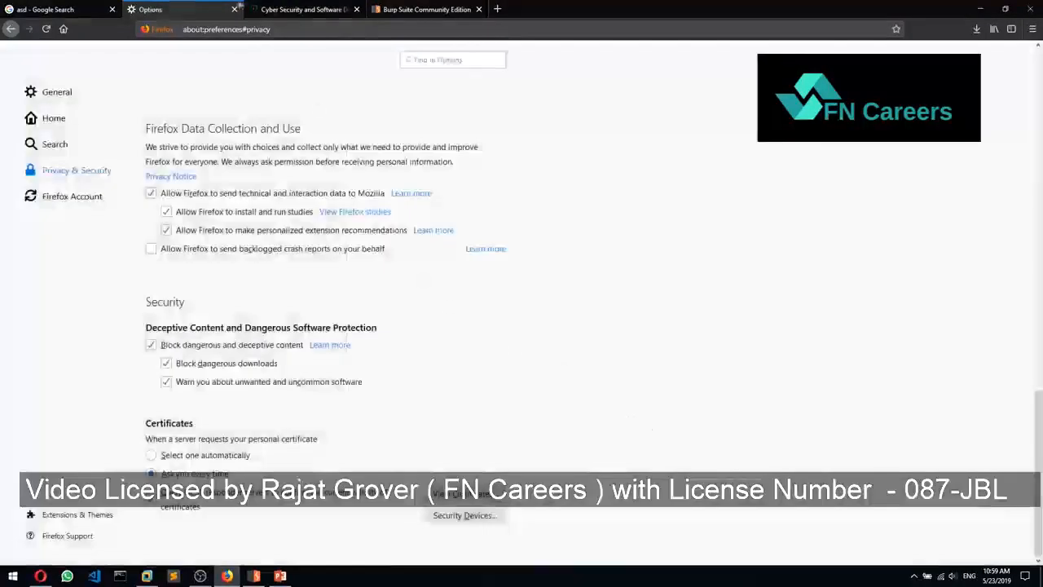
Toggle interception in Burp Suite and reload the inforcecyber.com page in Firefox.
left_click(301, 9)
left_click(255, 576)
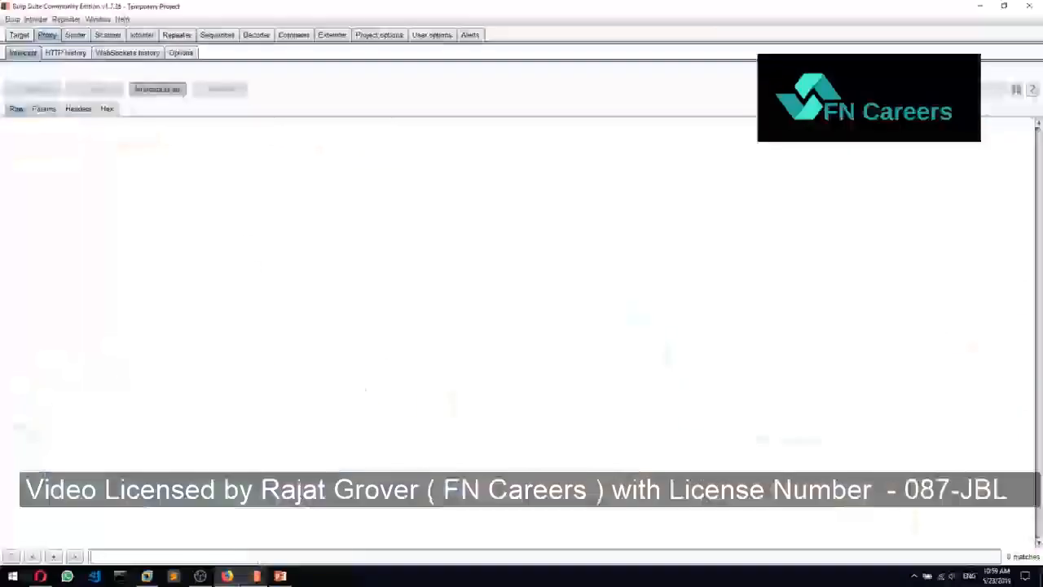
left_click(172, 90)
key("alt+Tab")
key("Return")
Check Burp Suite for intercepted traffic and drop the request to ocsp.pki.goog.
key("alt+Tab")
key("alt+Tab")
key("alt+Tab")
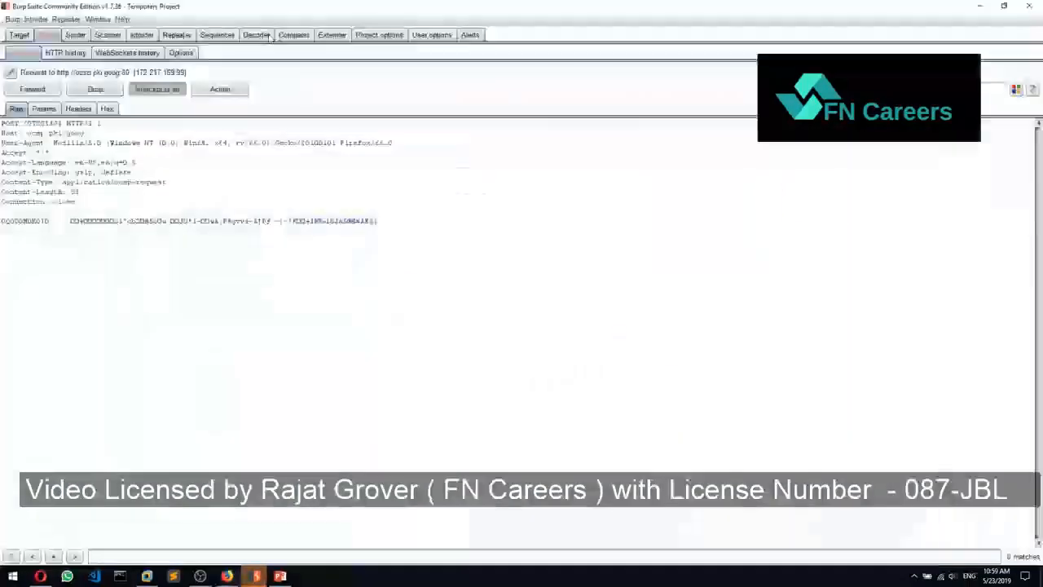
key("alt+Tab")
key("alt+Tab")
left_click(236, 151)
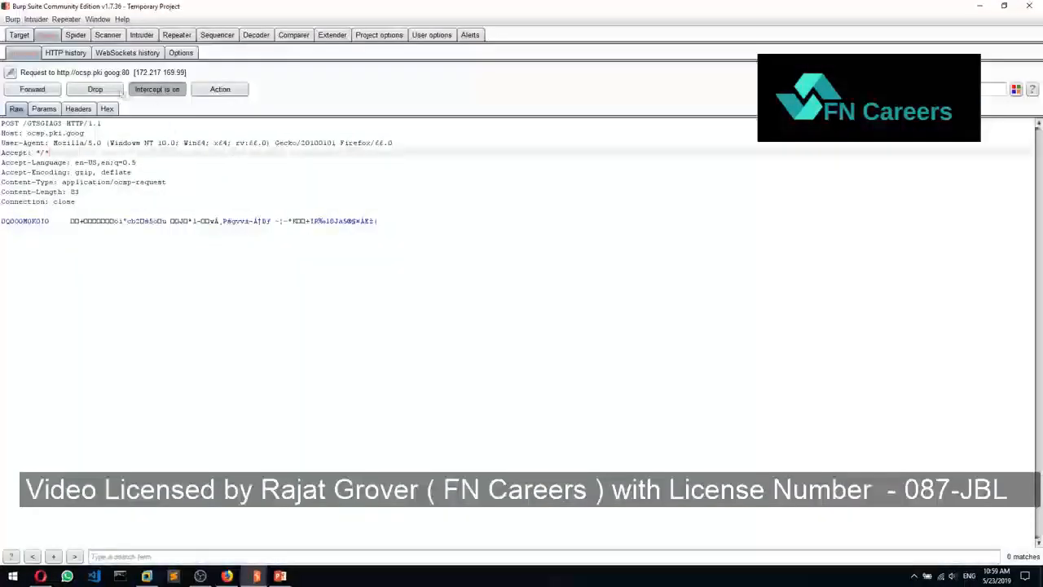
left_click(91, 90)
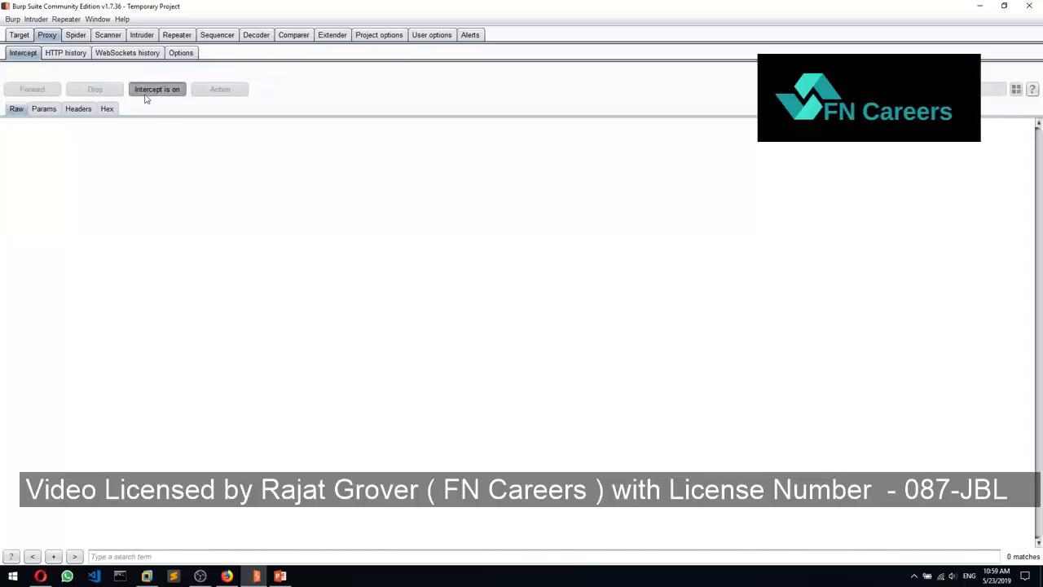
Close the inforcecyber.com, Burp Suite and Options tabs in Firefox, and close the browser.
key("alt+Tab")
left_click(355, 11)
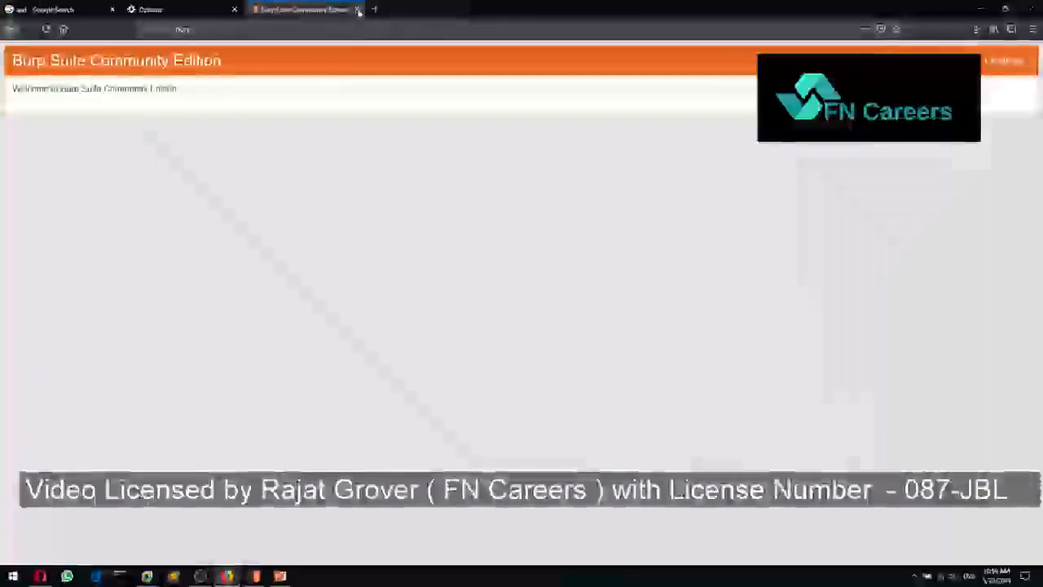
left_click(355, 11)
left_click(234, 10)
left_click(1029, 8)
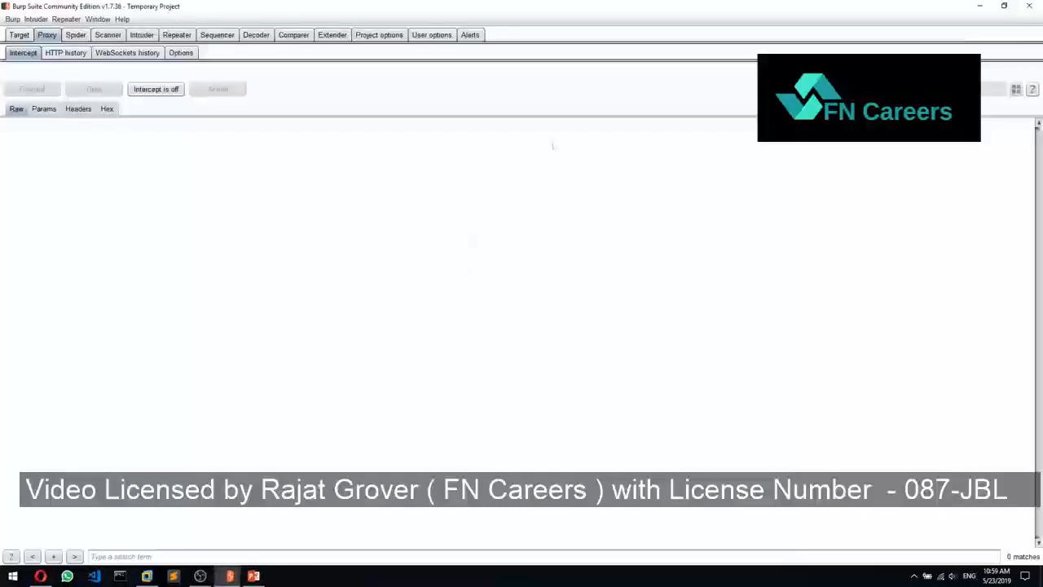
key("super")
type("firefox")
key("Return")
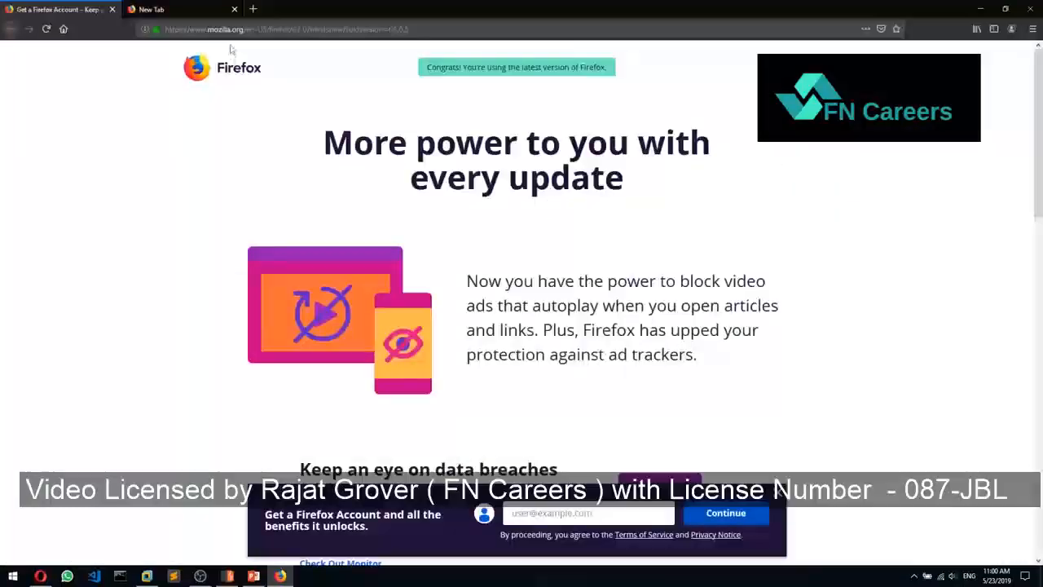
left_click(228, 33)
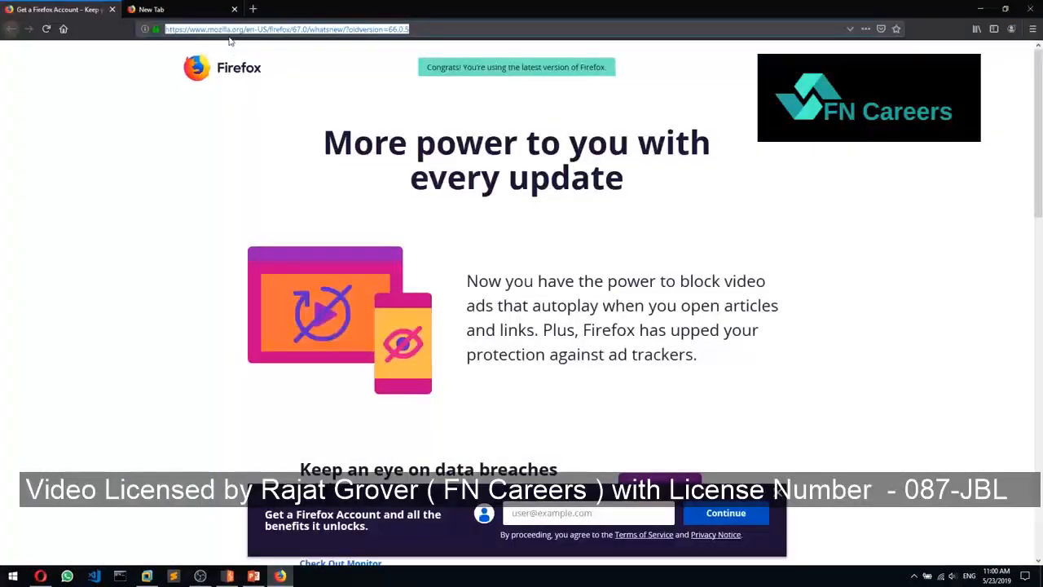
type("www.infosectcyber.com/")
key("Return")
Examine the intercepted ocsp.pki.goog request in Burp Suite, checking back with Firefox, and switch to the PowerPoint diagram of computer, proxy and server.
key("alt+Tab")
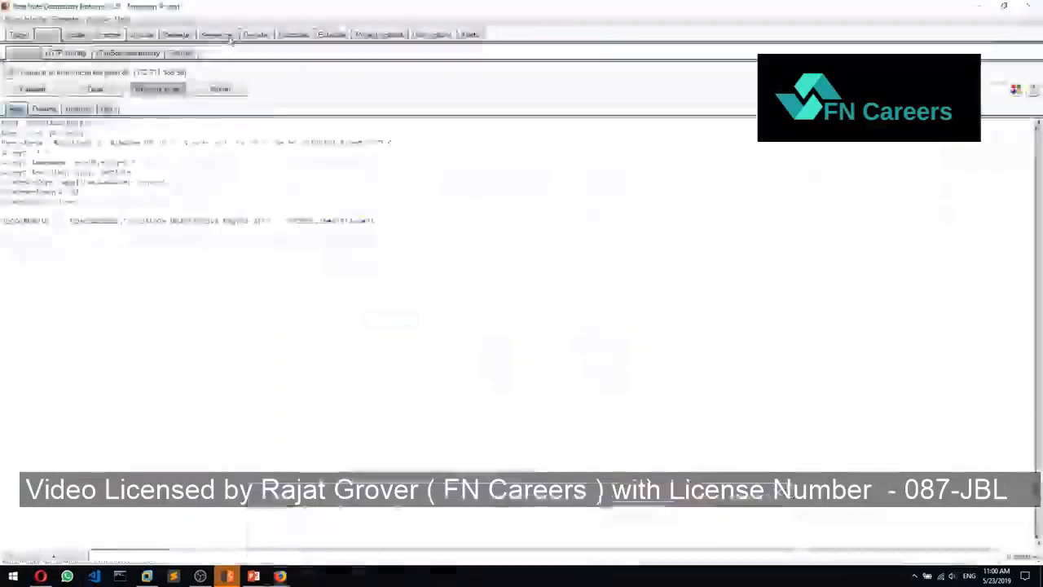
key("alt+Tab")
key("alt+Tab")
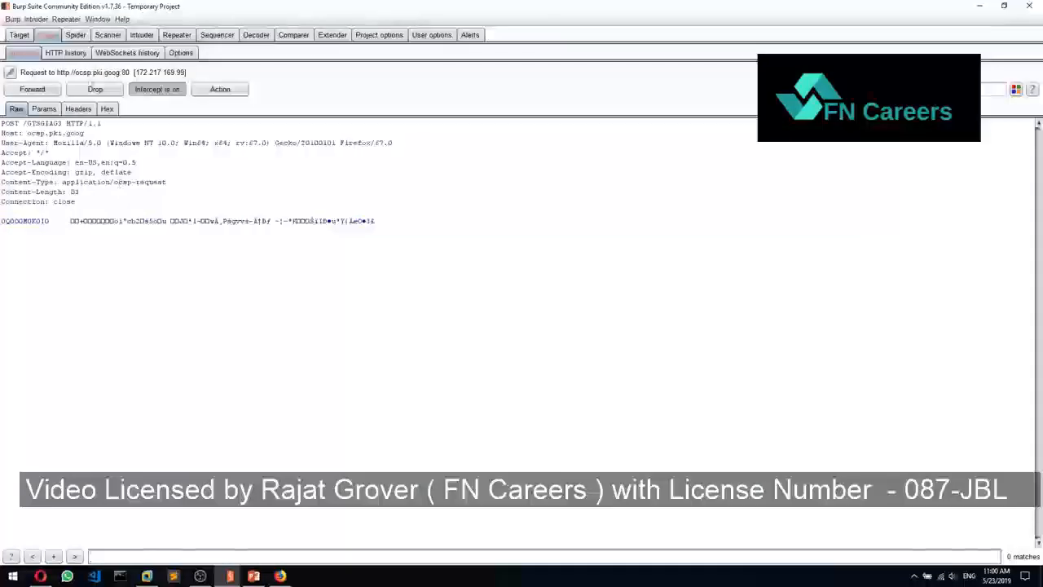
key("alt+Tab")
key("alt+Tab")
left_click(147, 153)
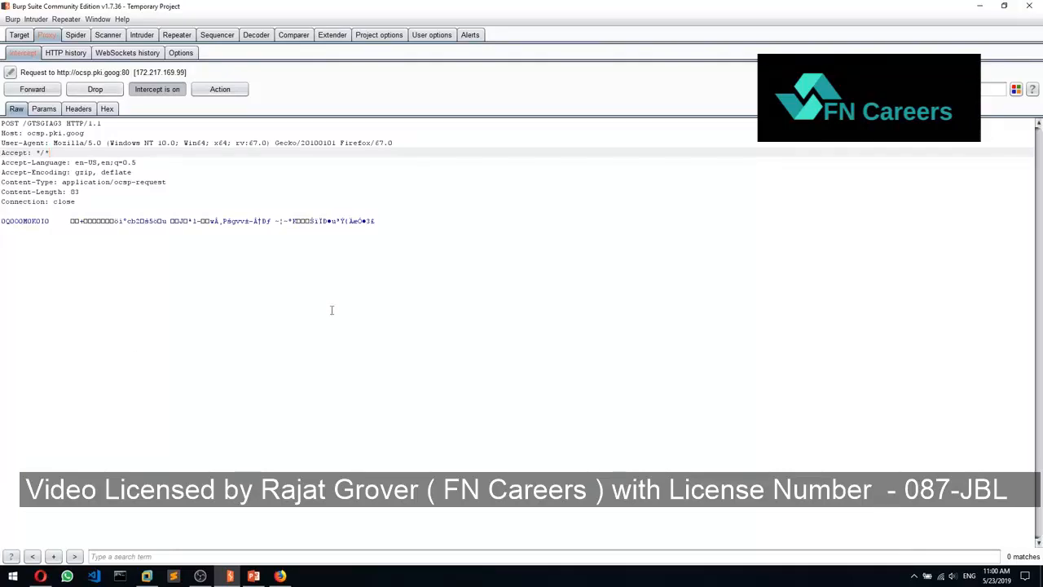
left_click(256, 576)
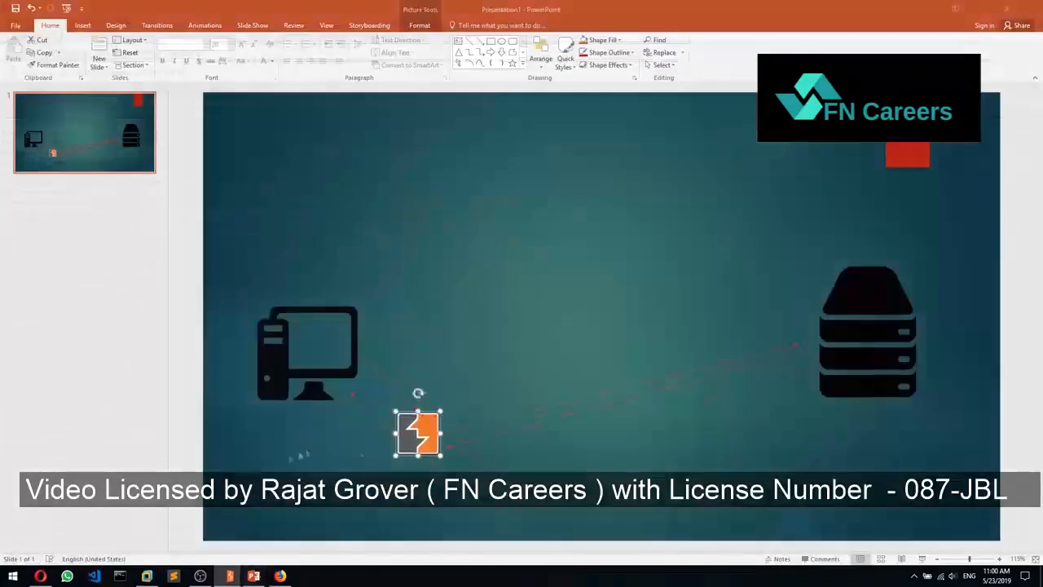